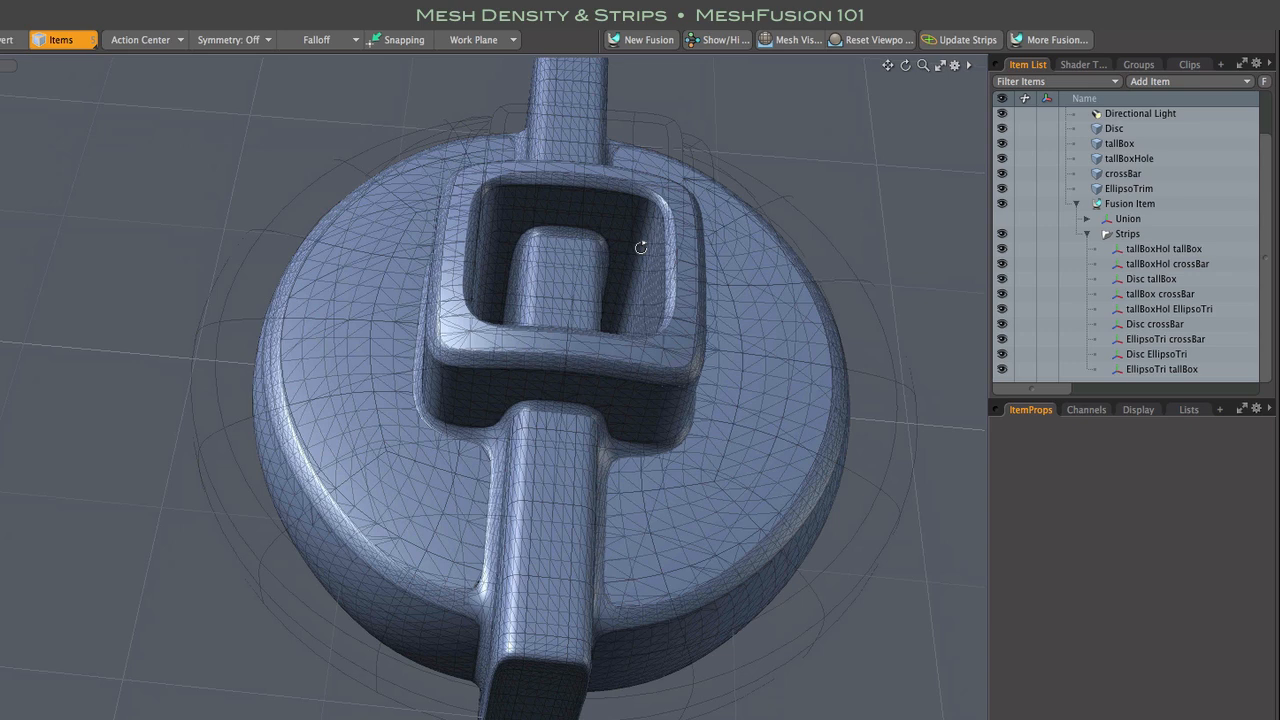
Step: Select tallBoxHole, tallBox, crossBar, EllipsoTrim and Disc one after another to examine the source meshes of the fusion
left_click_drag(640, 247, 808, 191, "alt")
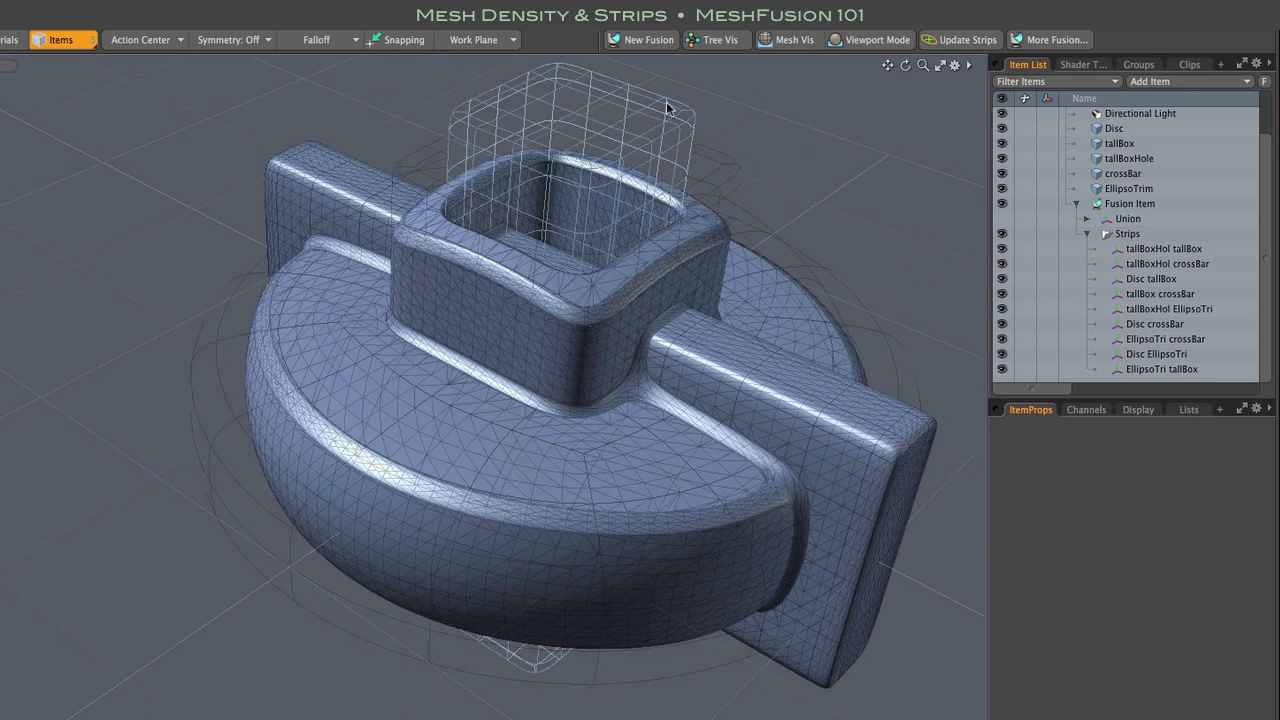
left_click(665, 108)
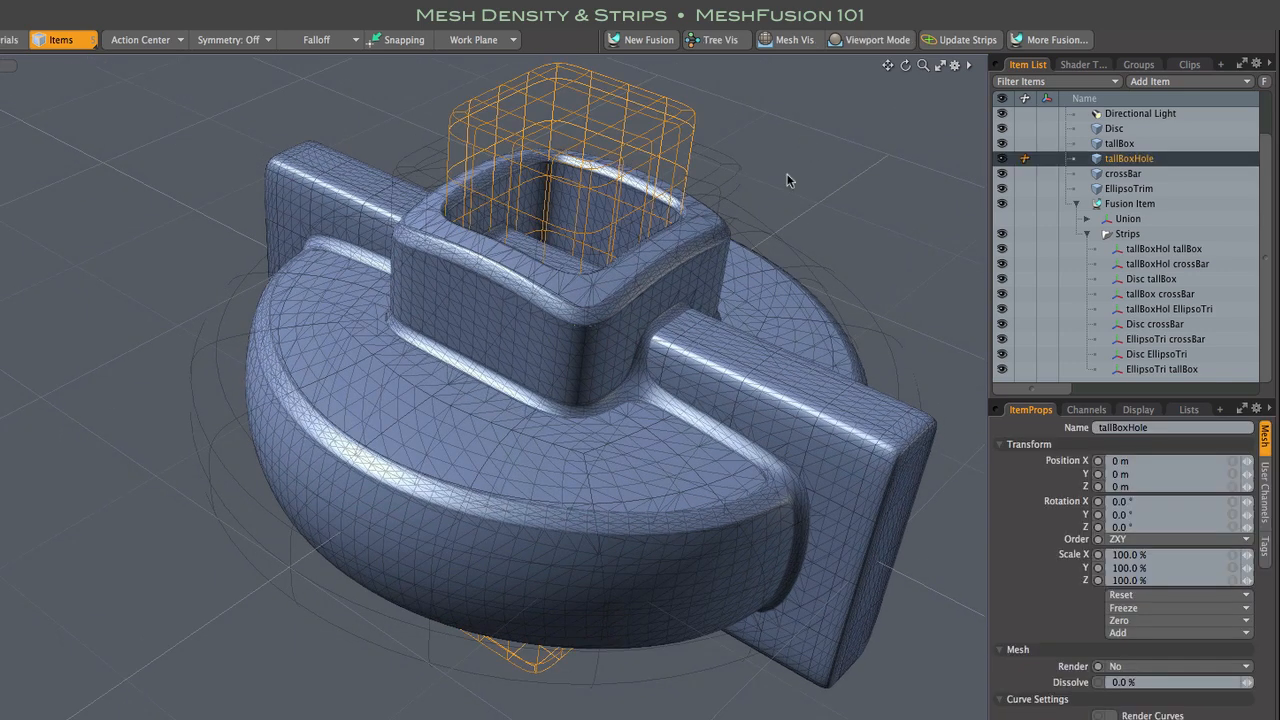
left_click(735, 184)
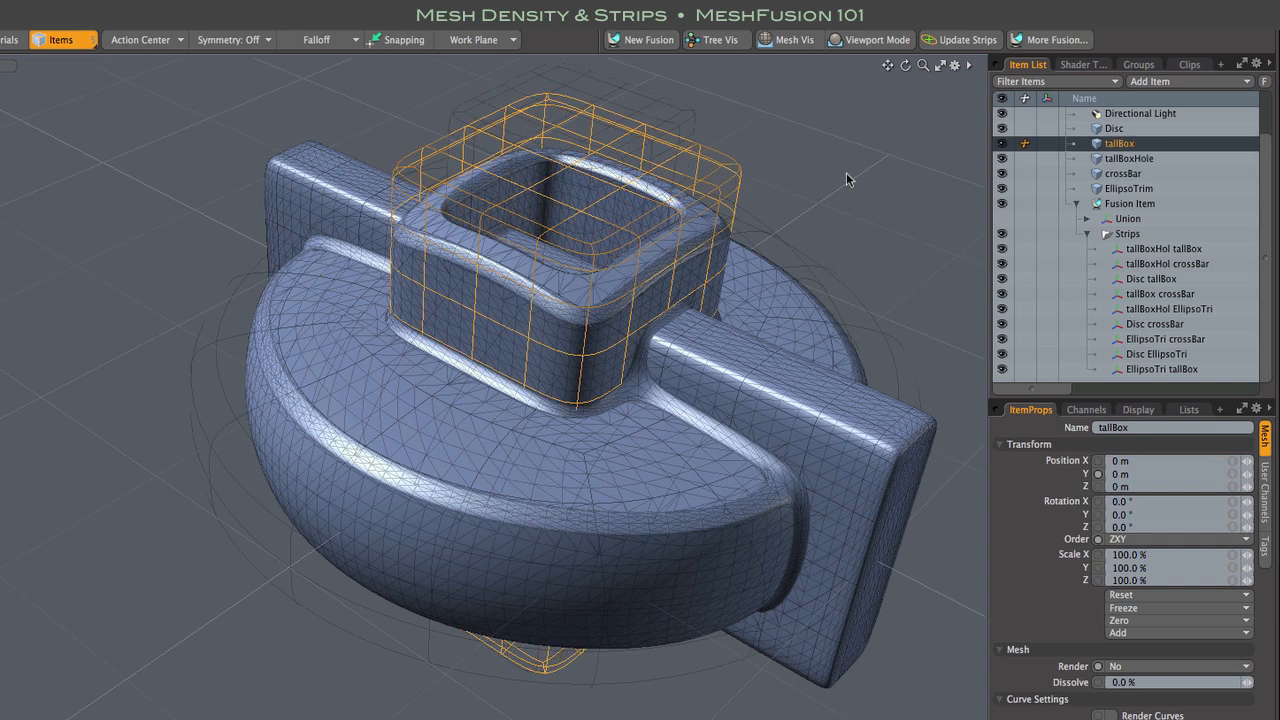
left_click_drag(846, 172, 857, 116, "alt")
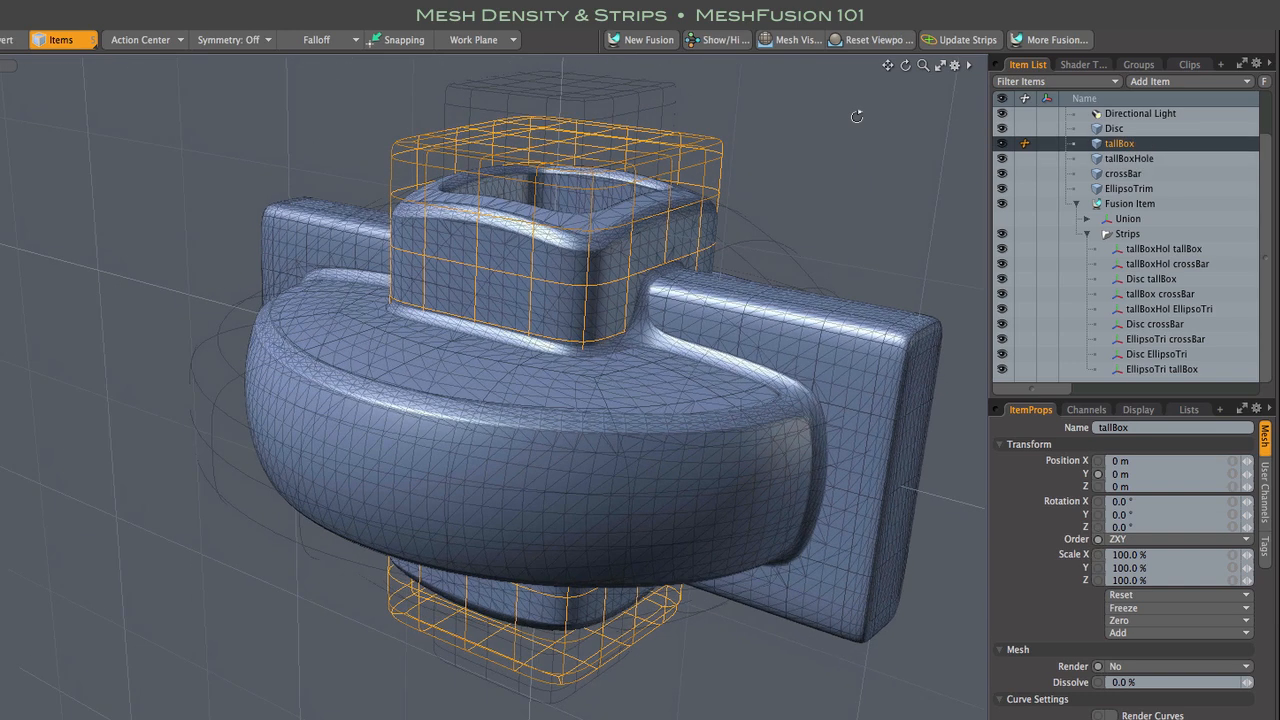
left_click(925, 330)
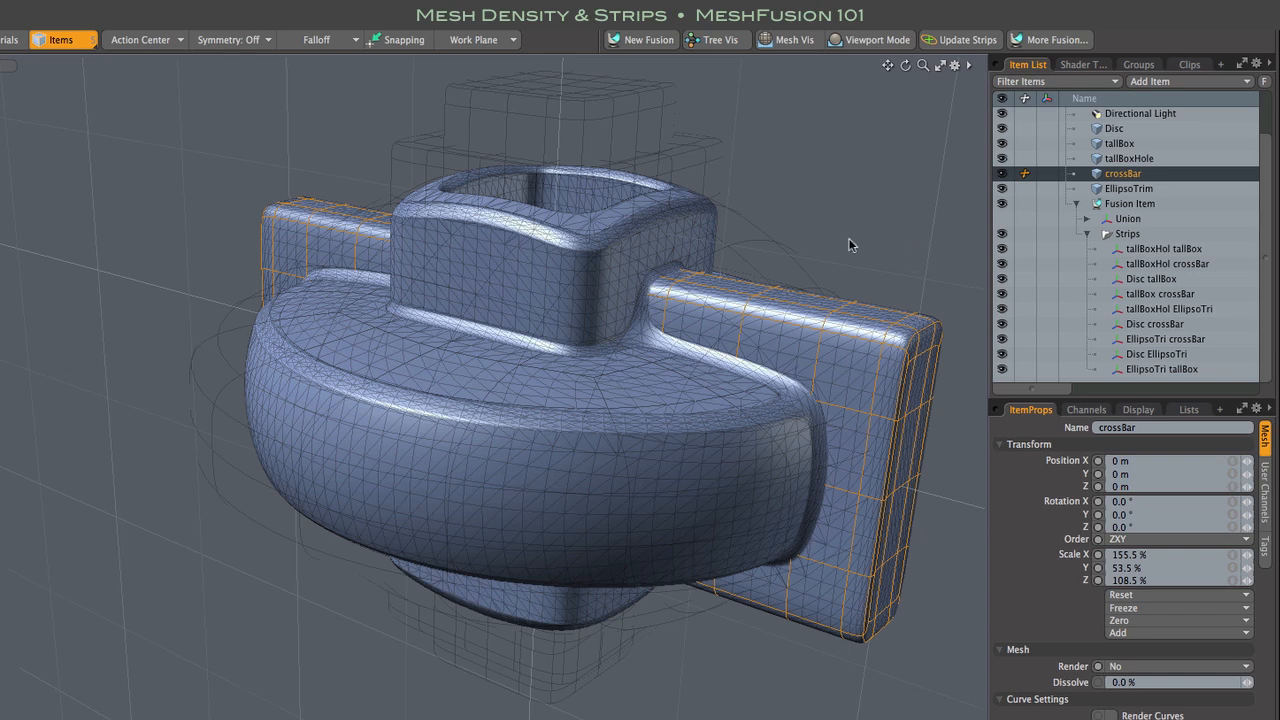
left_click(773, 243)
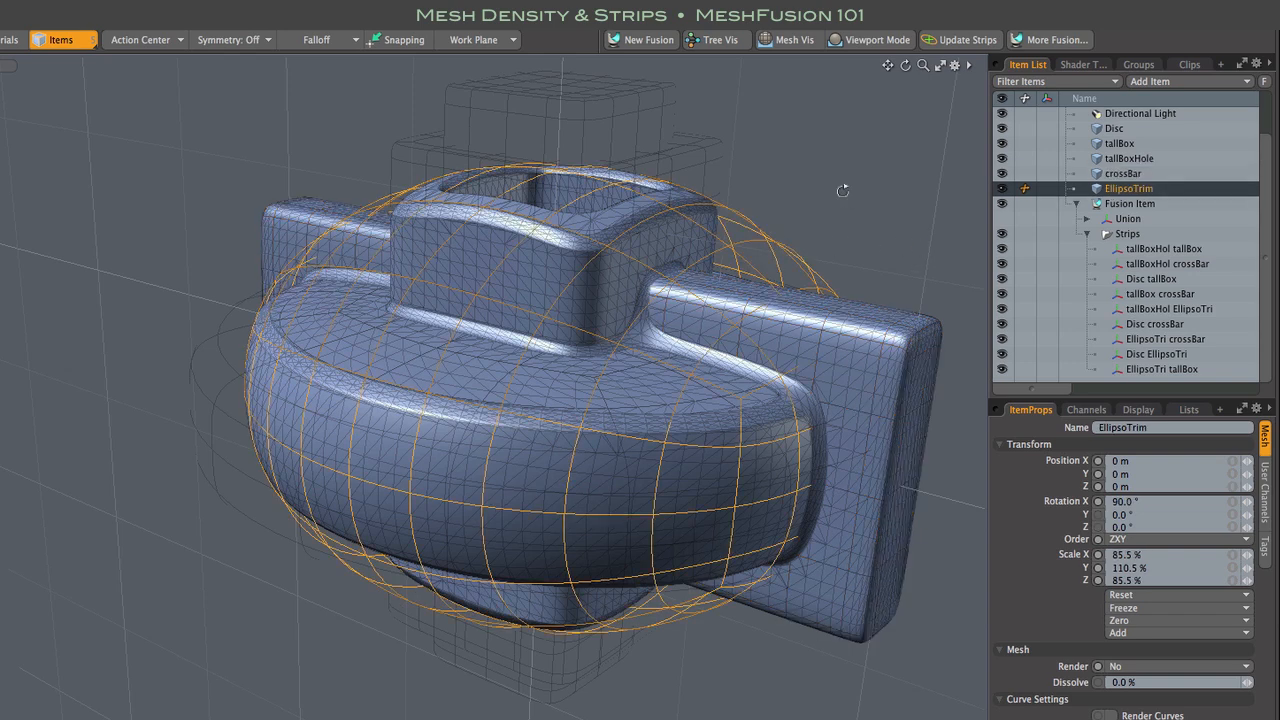
mouse_move(846, 188)
left_mouse_down("alt")
mouse_move(800, 238)
mouse_move(761, 254)
mouse_move(694, 166)
mouse_move(700, 150)
mouse_move(852, 185)
left_mouse_up("alt")
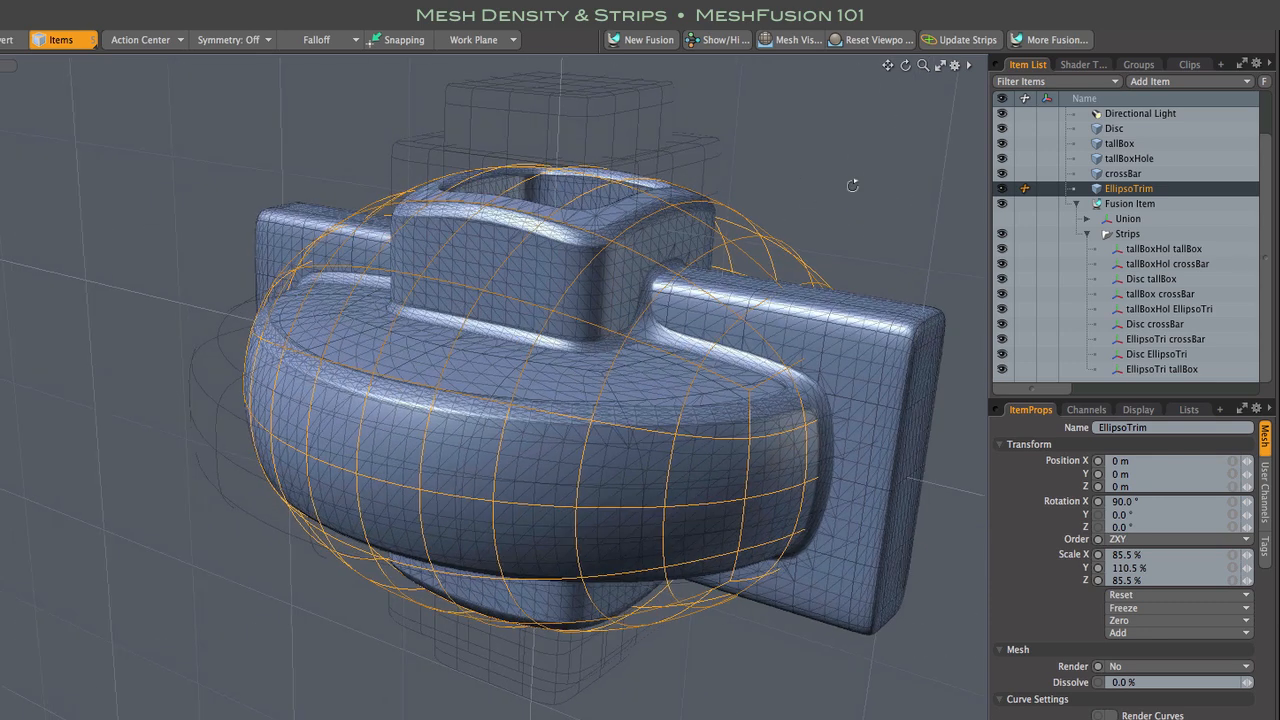
left_click(239, 465)
Step: Examine the fused mesh's density and strips around the box opening, crossbar and disc with nothing selected
left_click_drag(860, 158, 862, 227, "alt")
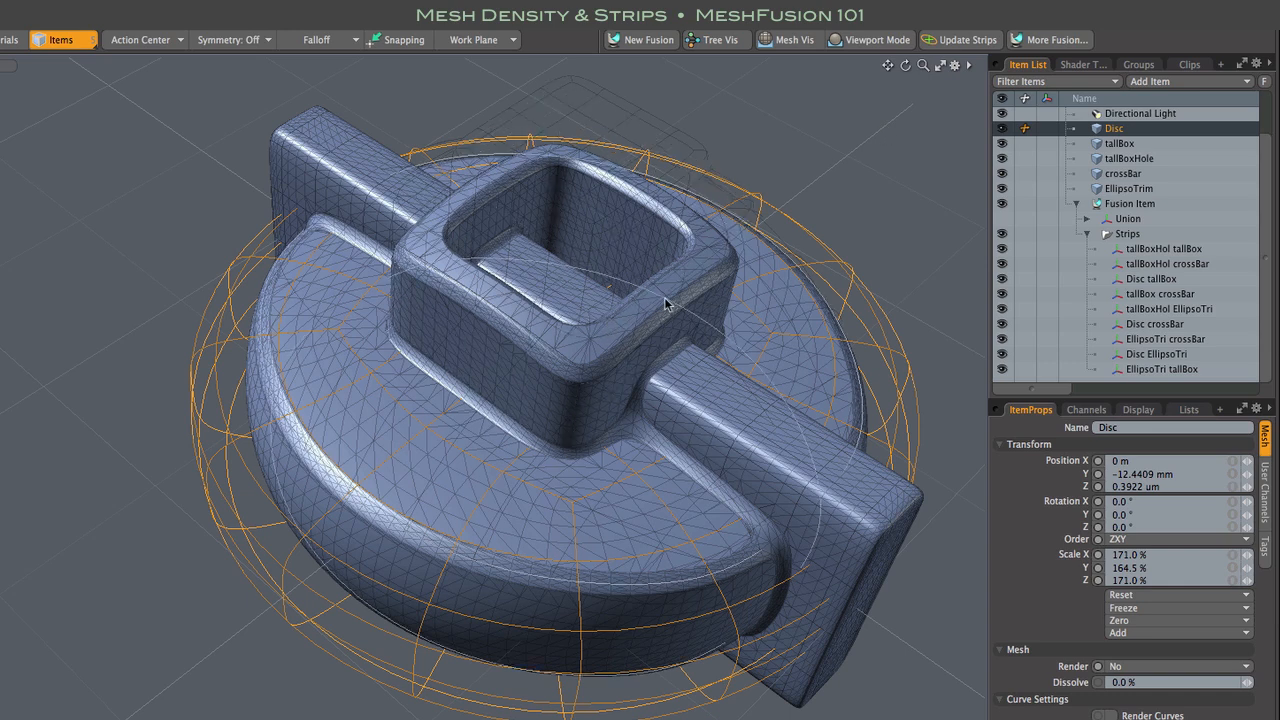
scroll(666, 300, "up", 5)
scroll(666, 303, "up", 3)
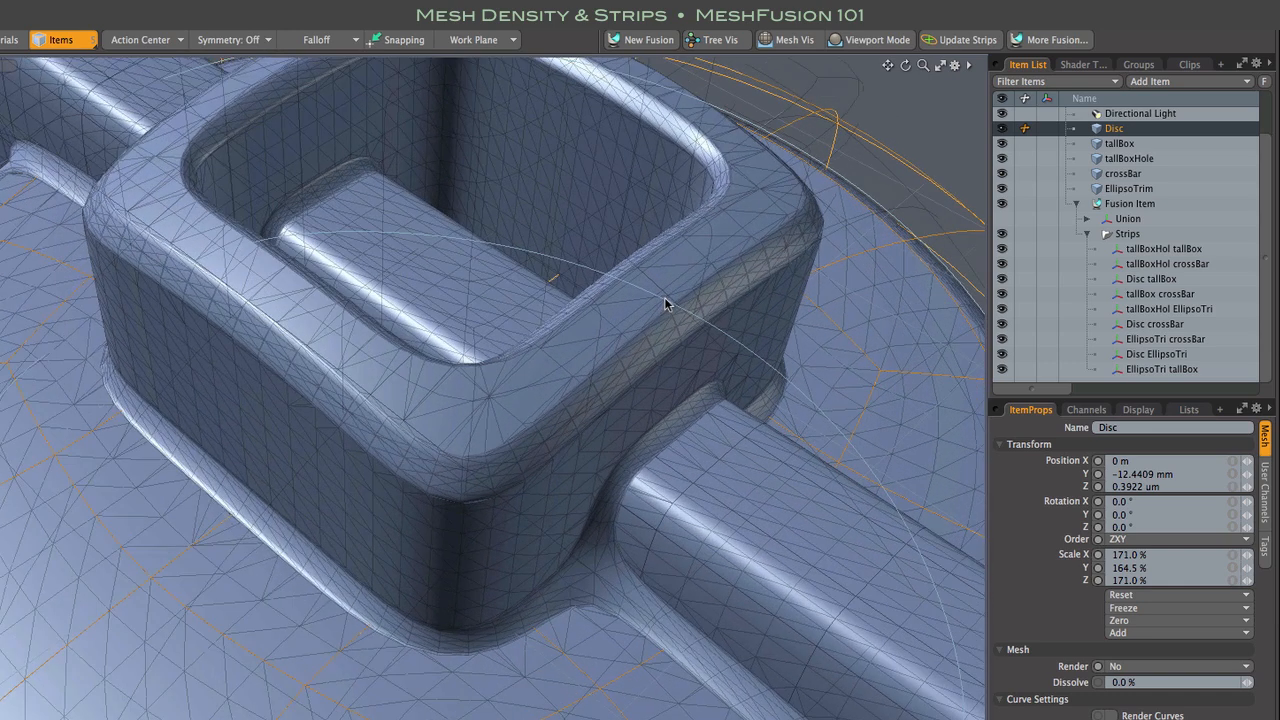
left_click_drag(666, 303, 669, 405, "alt")
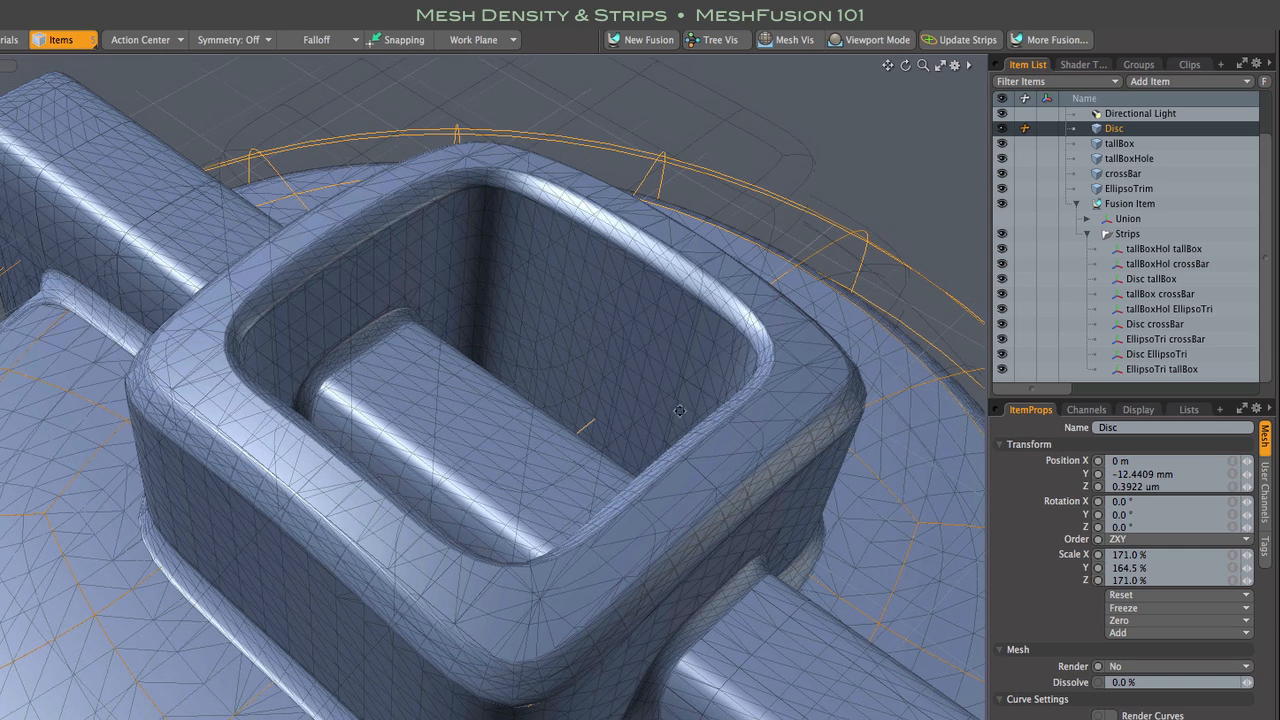
left_click(902, 164)
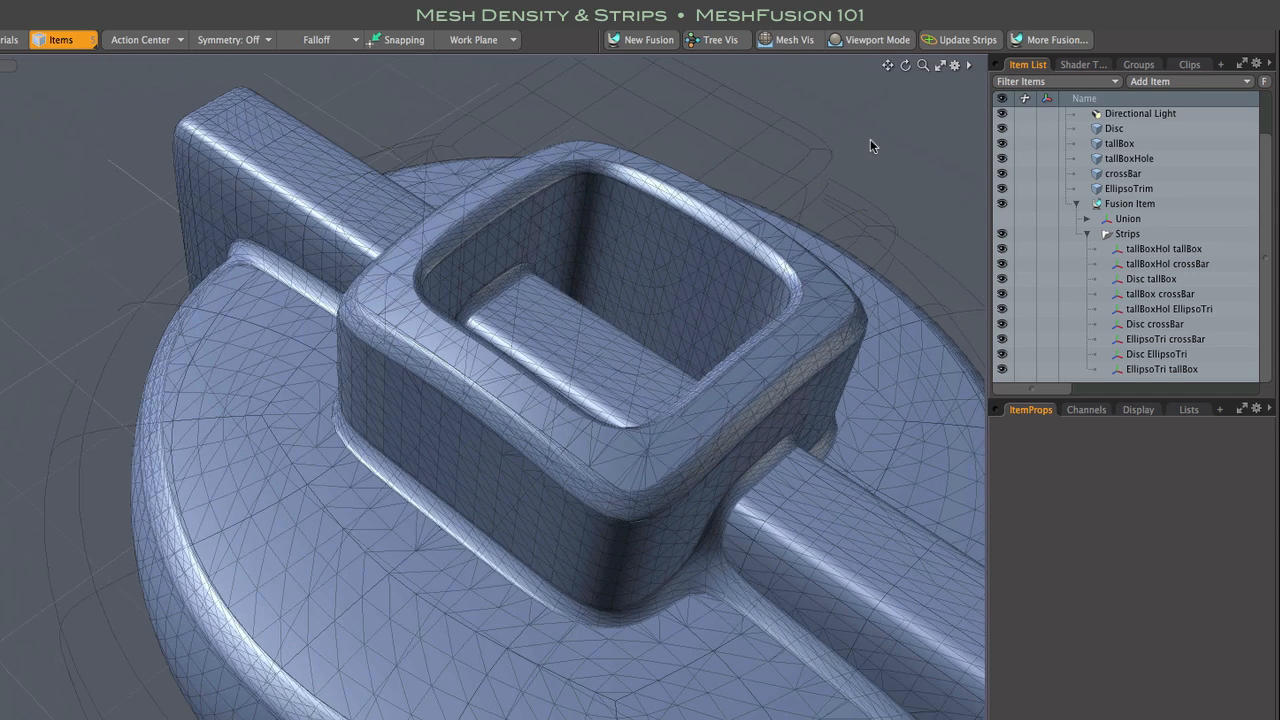
scroll(870, 140, "down", 3)
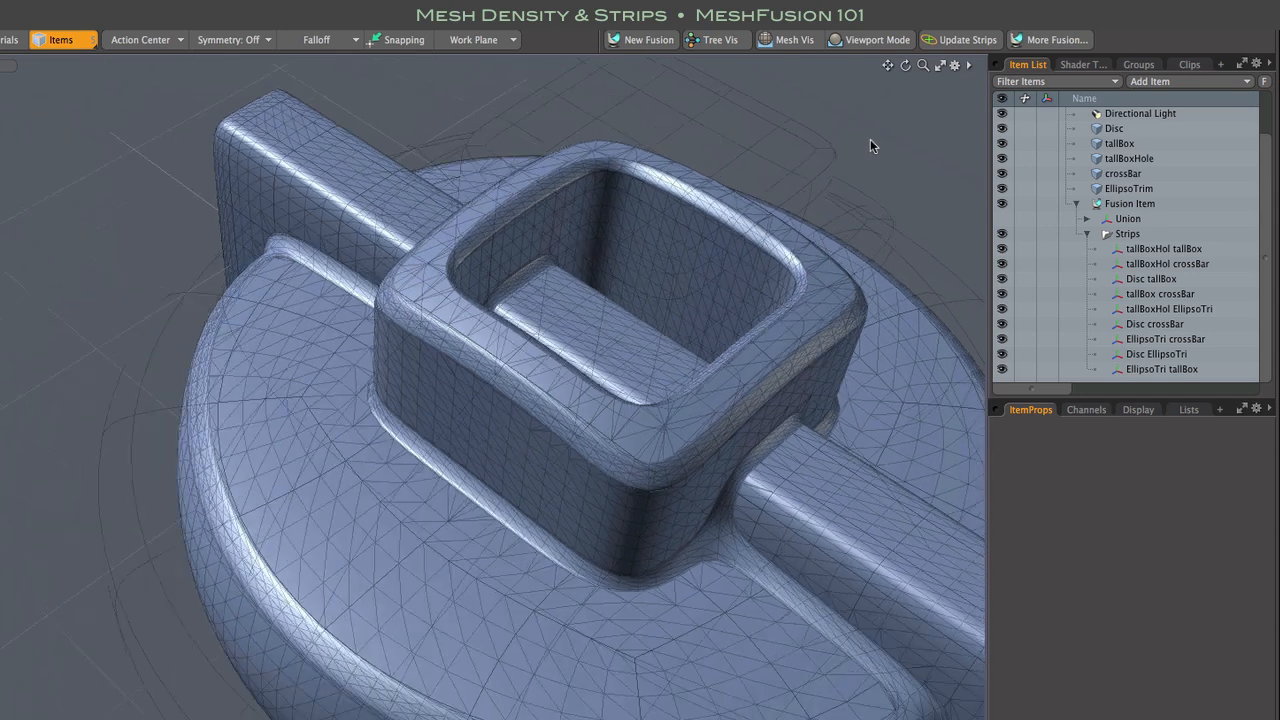
left_click_drag(870, 140, 774, 113, "alt+shift")
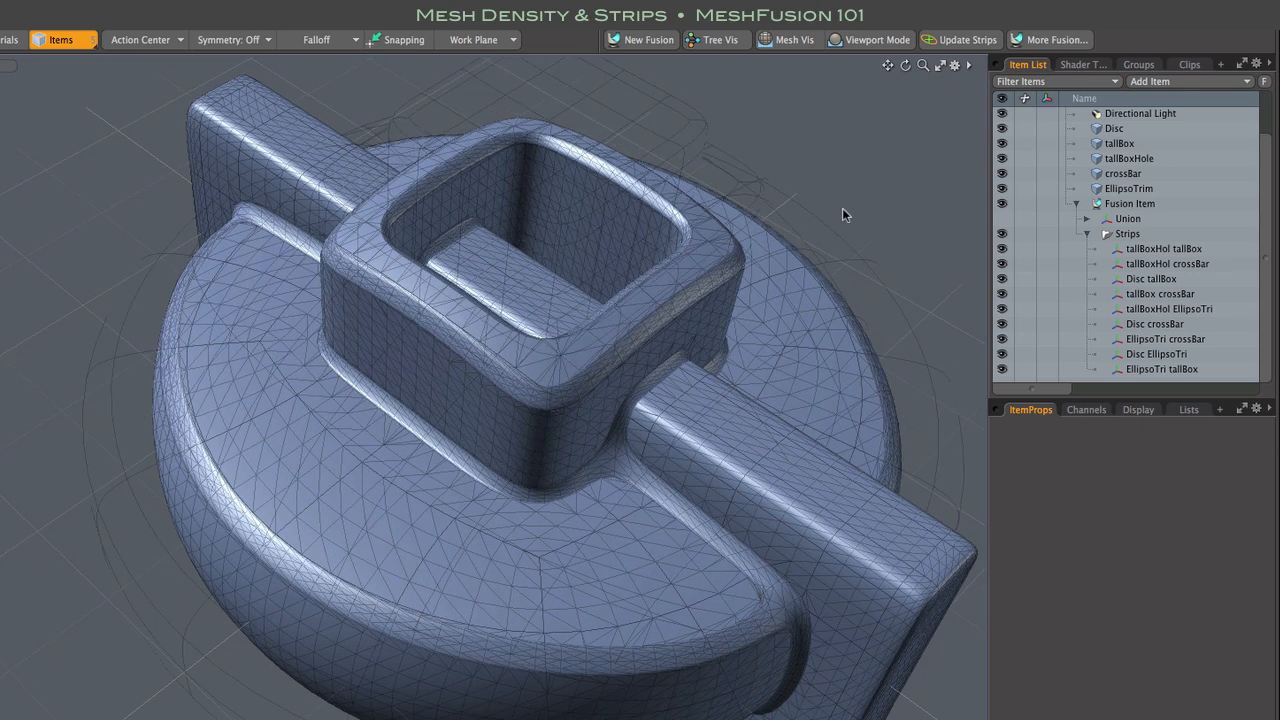
left_click_drag(931, 240, 906, 192, "alt")
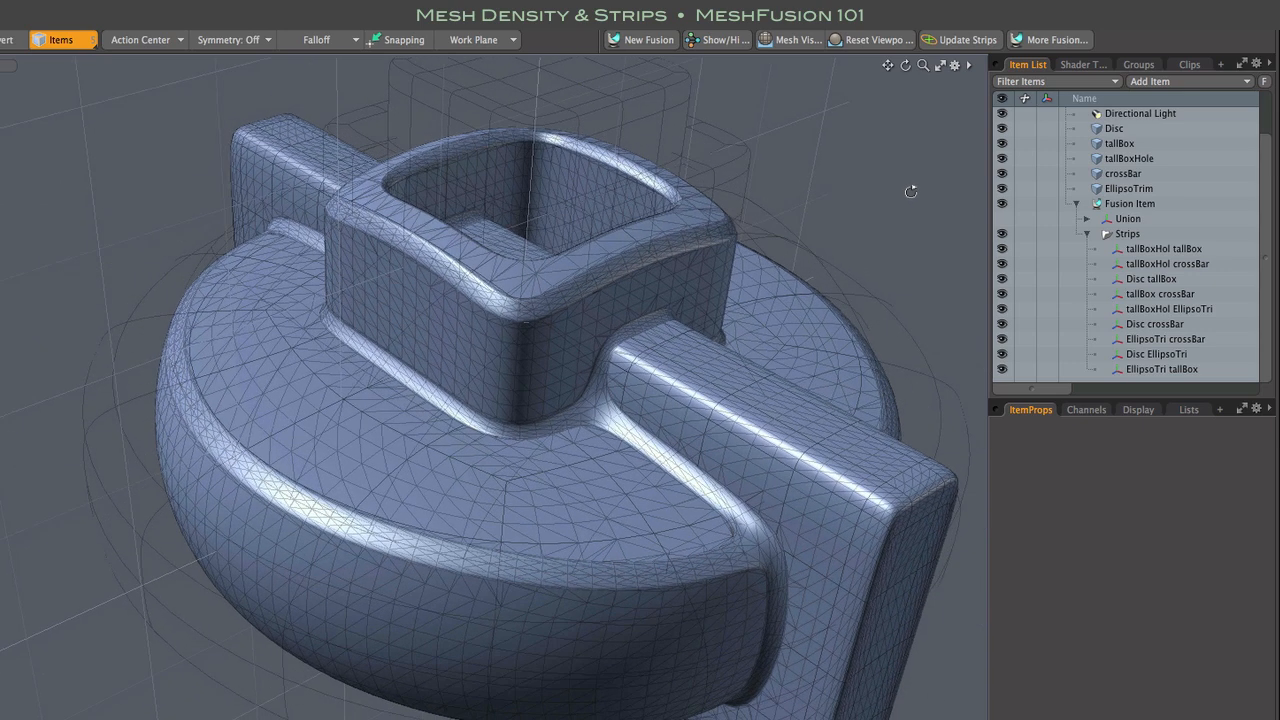
Step: Set the Fusion SubDivs of the EllipsoTrim mesh to 3 in its user channels
left_click(769, 222)
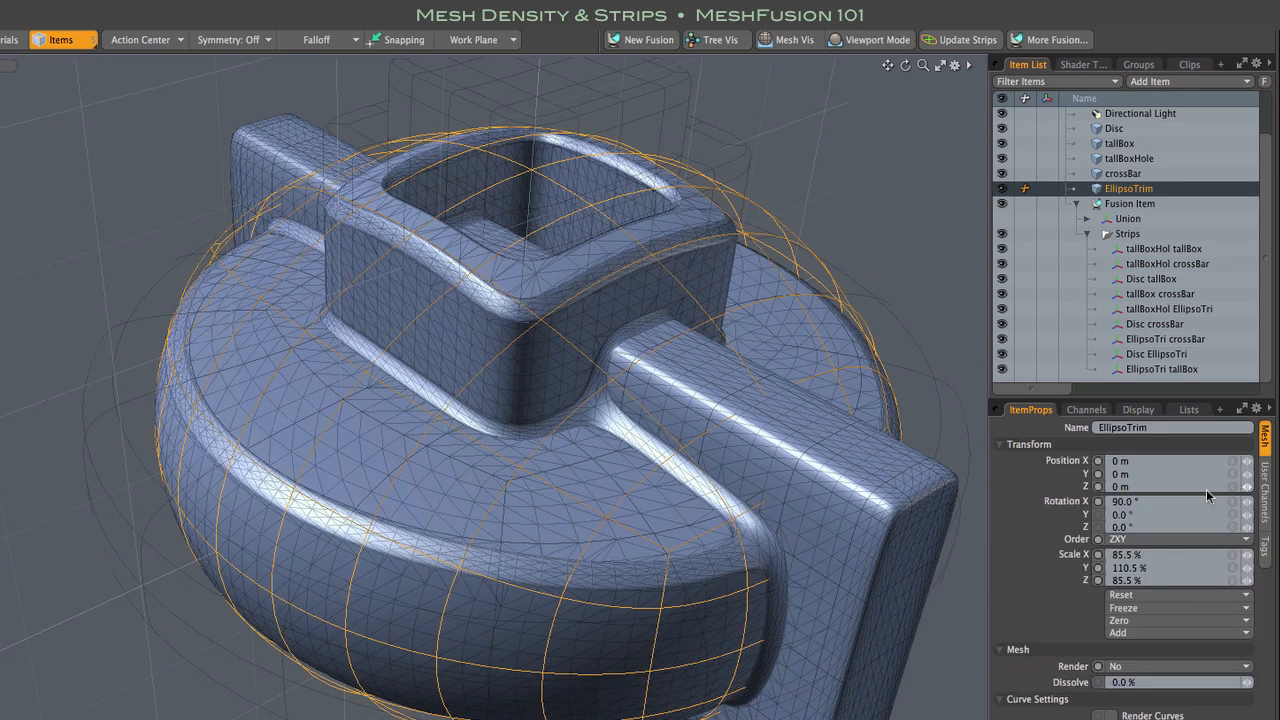
left_click(1263, 472)
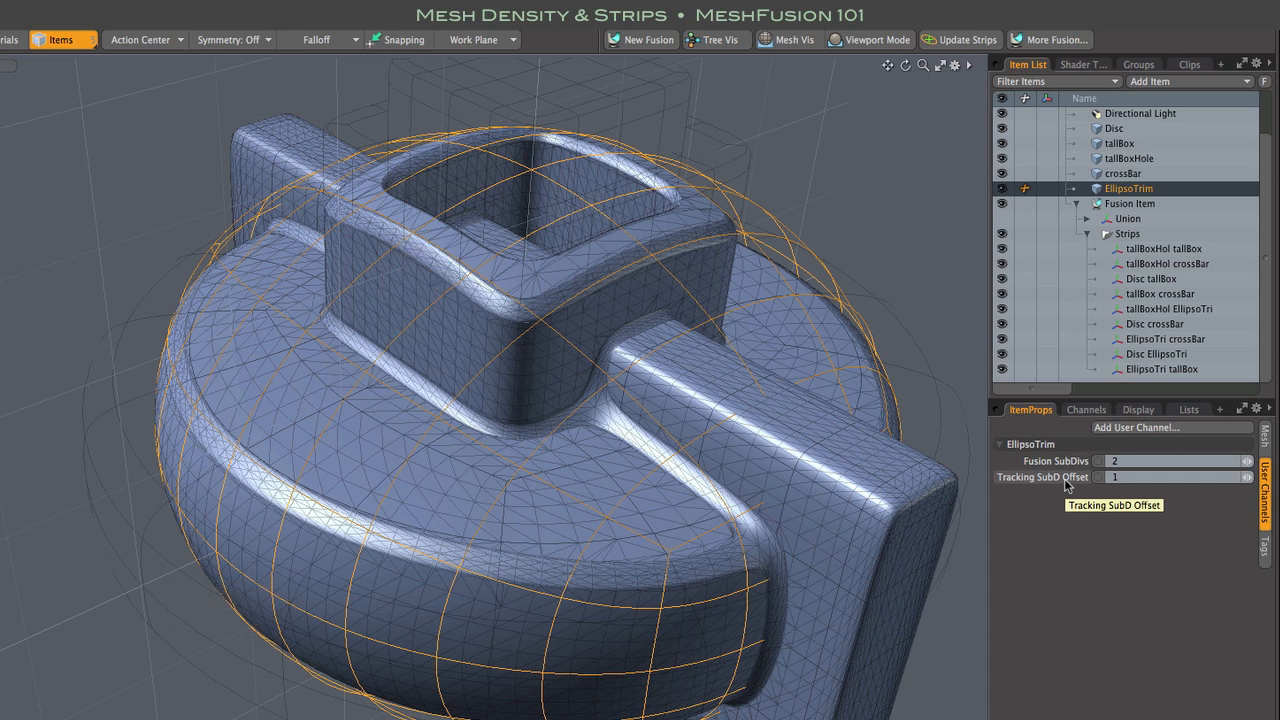
left_click(1248, 460)
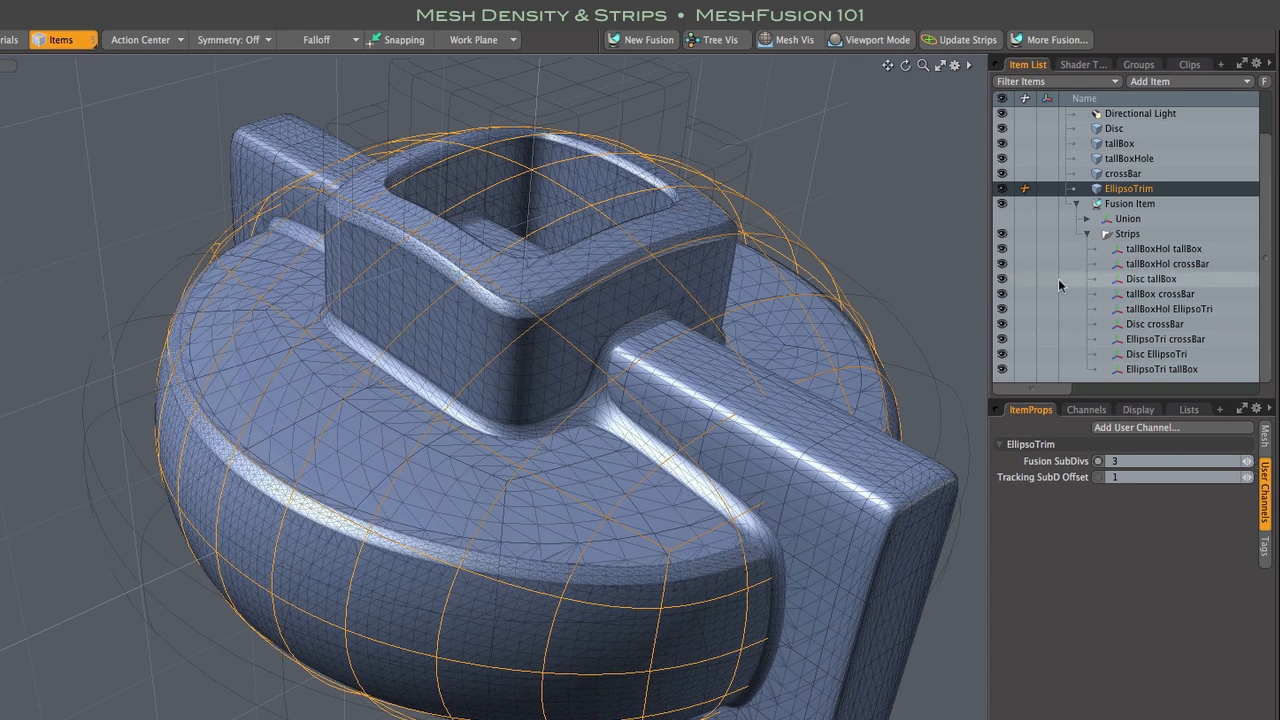
Step: Raise EllipsoTrim's Fusion SubDivs to 4 to compare the trimmed surfaces' density, and return it to 2
left_click_drag(877, 175, 878, 247, "alt")
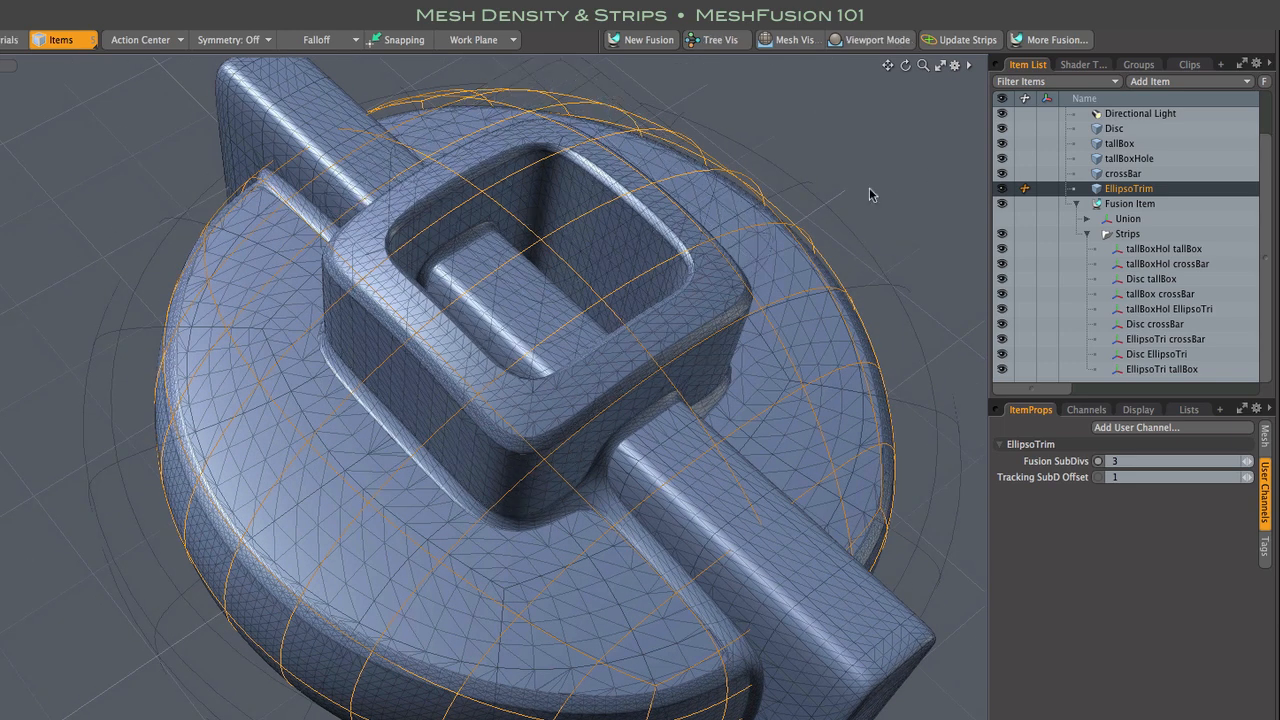
scroll(869, 187, "up", 3)
scroll(1, 484, "up", 5)
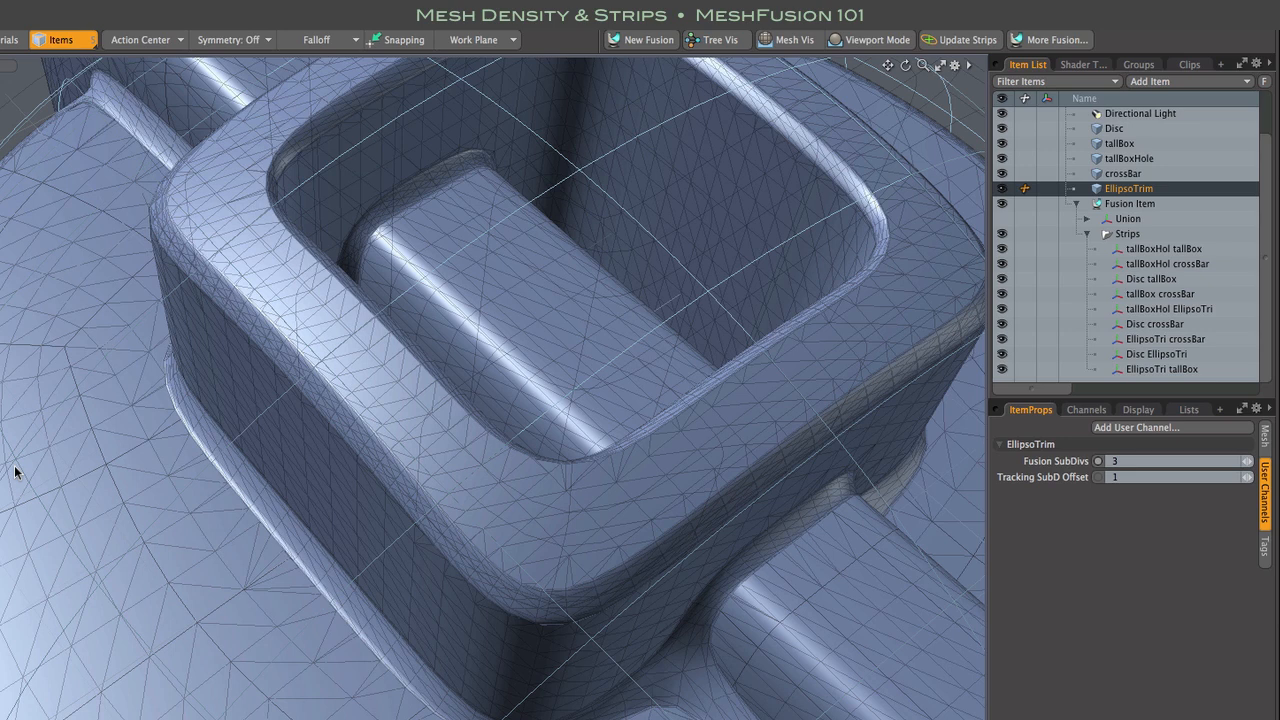
scroll(15, 472, "down", 2)
scroll(15, 472, "down", 4)
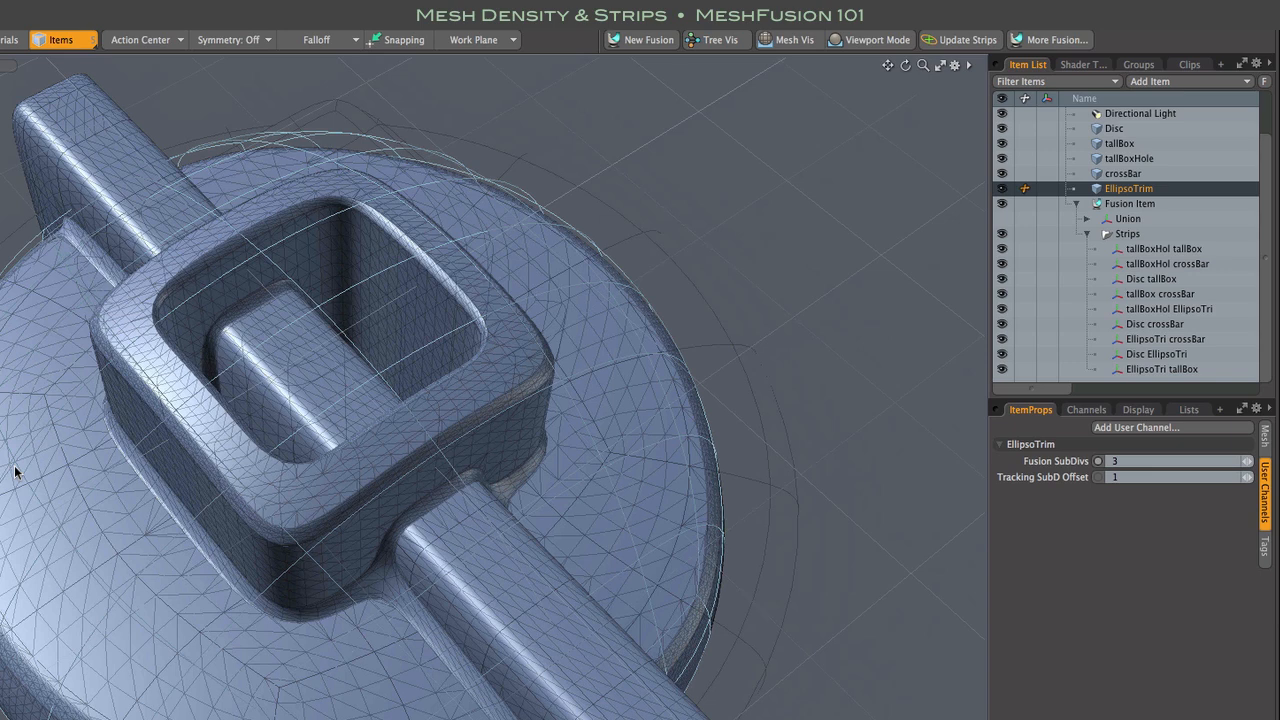
left_click_drag(738, 231, 906, 156, "alt+shift")
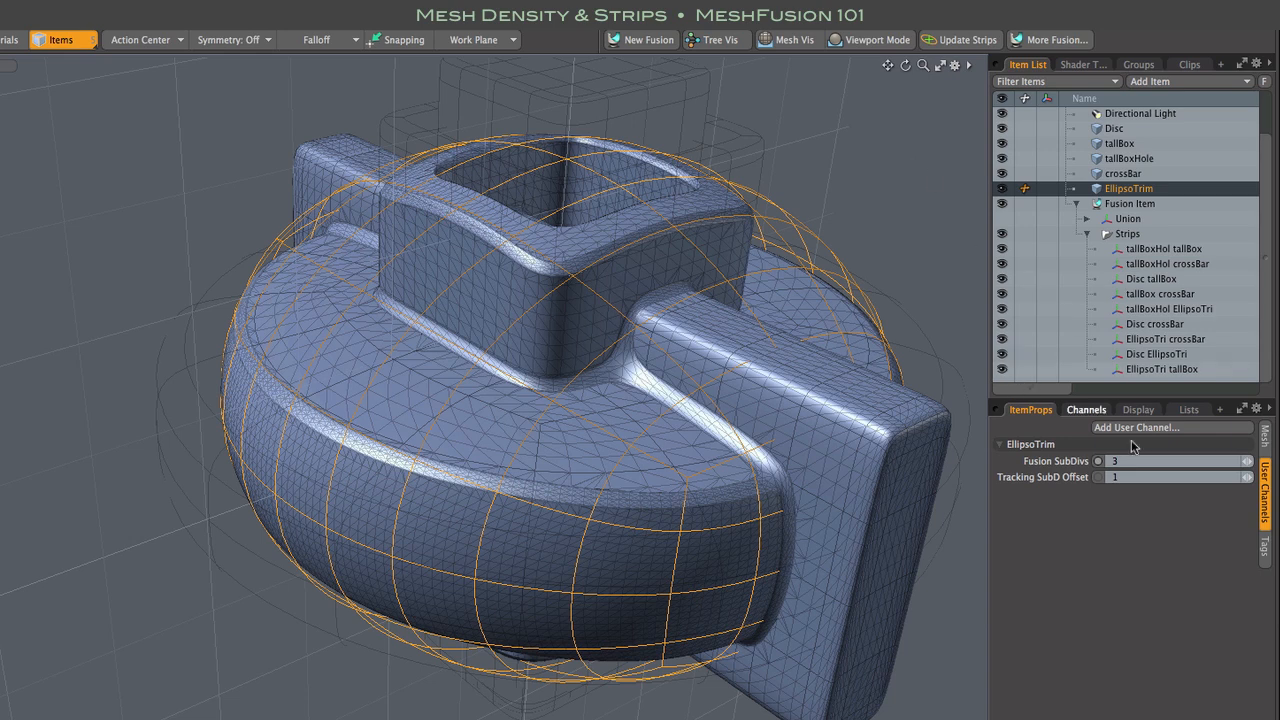
left_click(1248, 461)
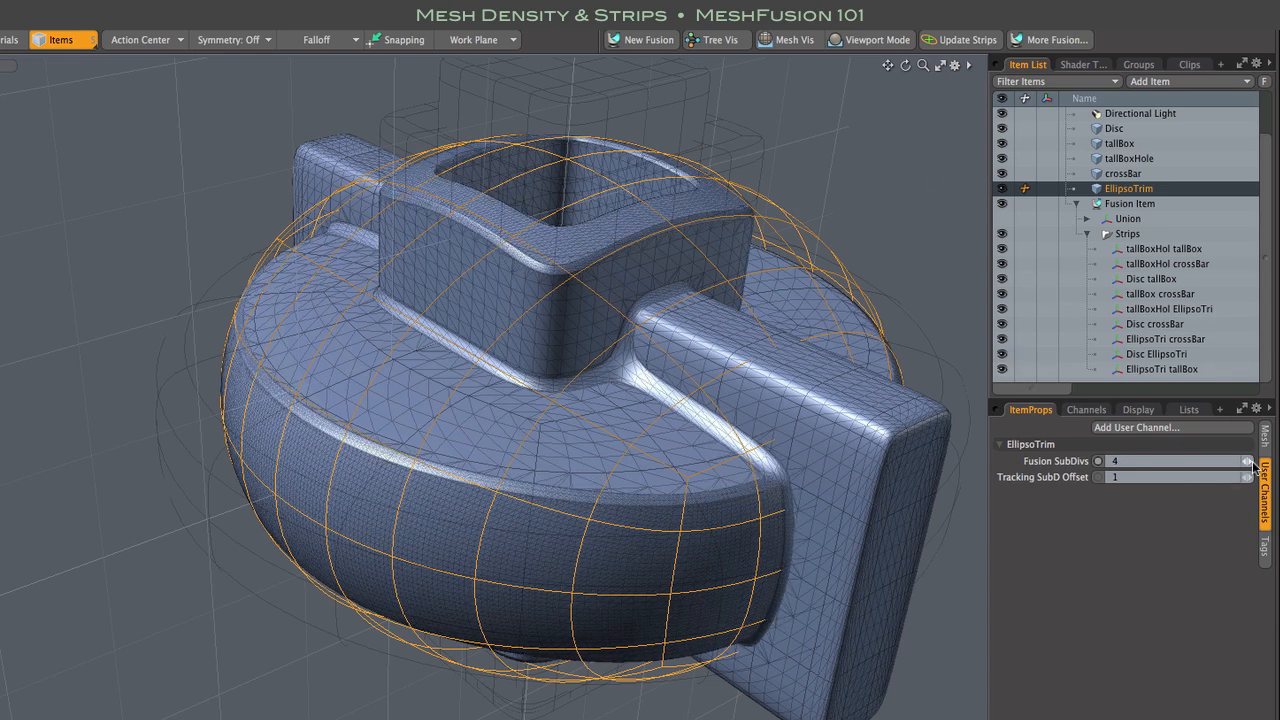
left_click_drag(419, 554, 393, 604, "alt")
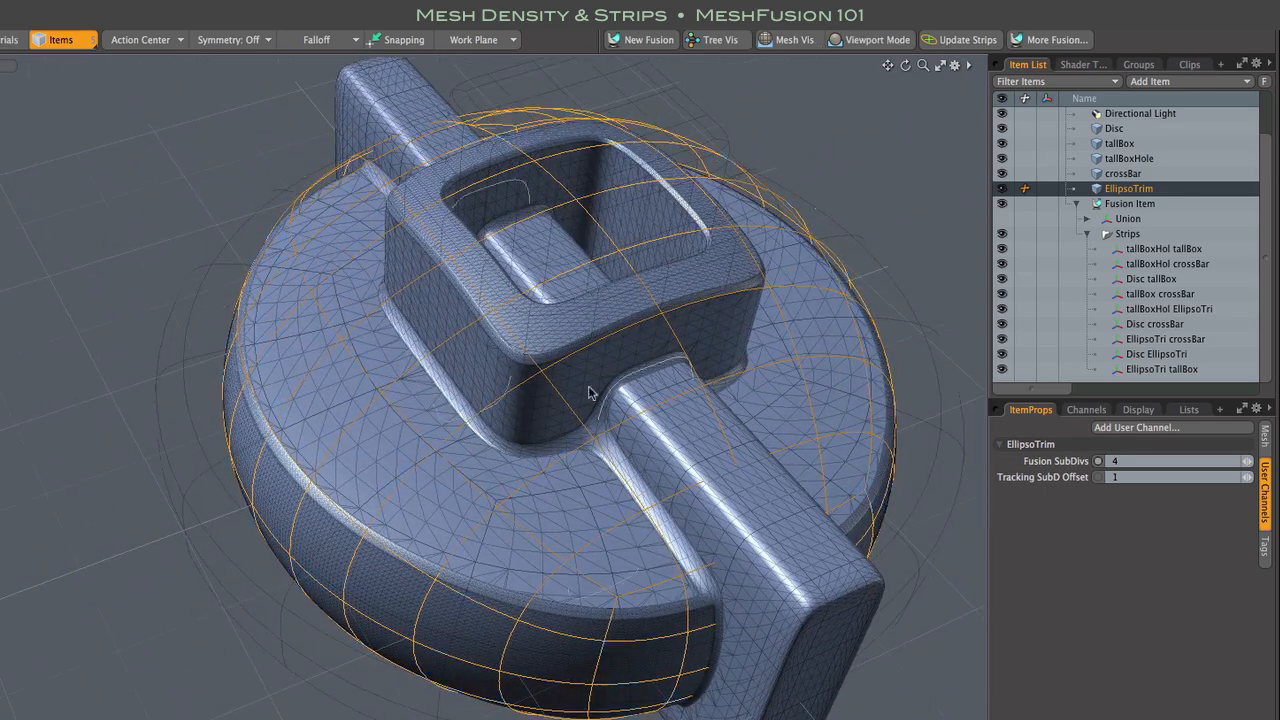
left_click(1246, 464)
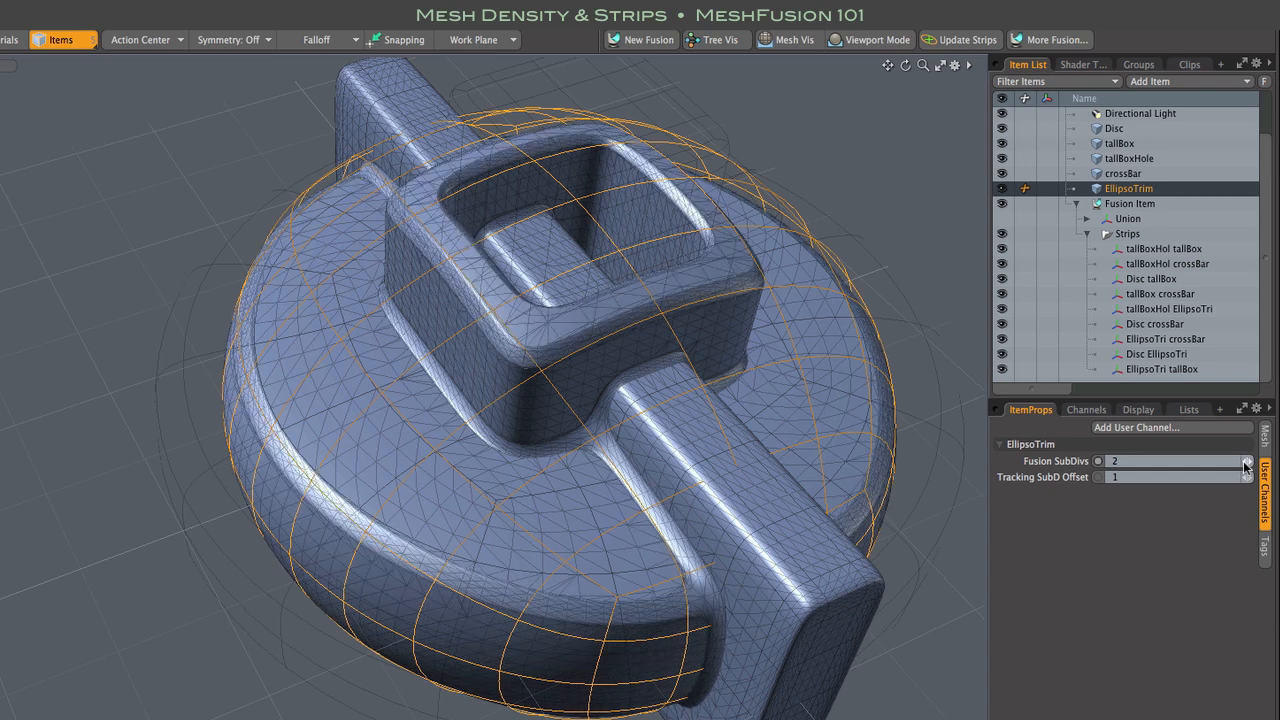
Step: Select the strip between EllipsoTrim and tallBox to view its width, profile and smoothing settings, and clear the selection
left_click(512, 357)
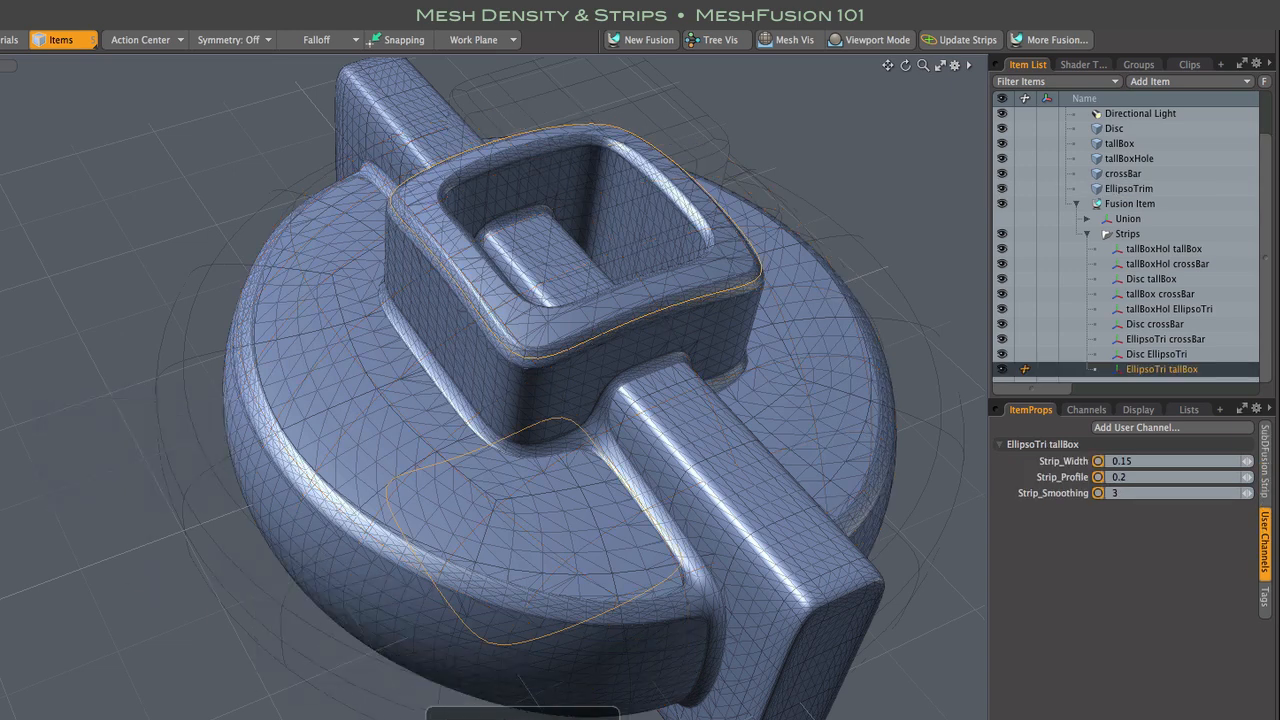
left_click_drag(523, 715, 397, 640)
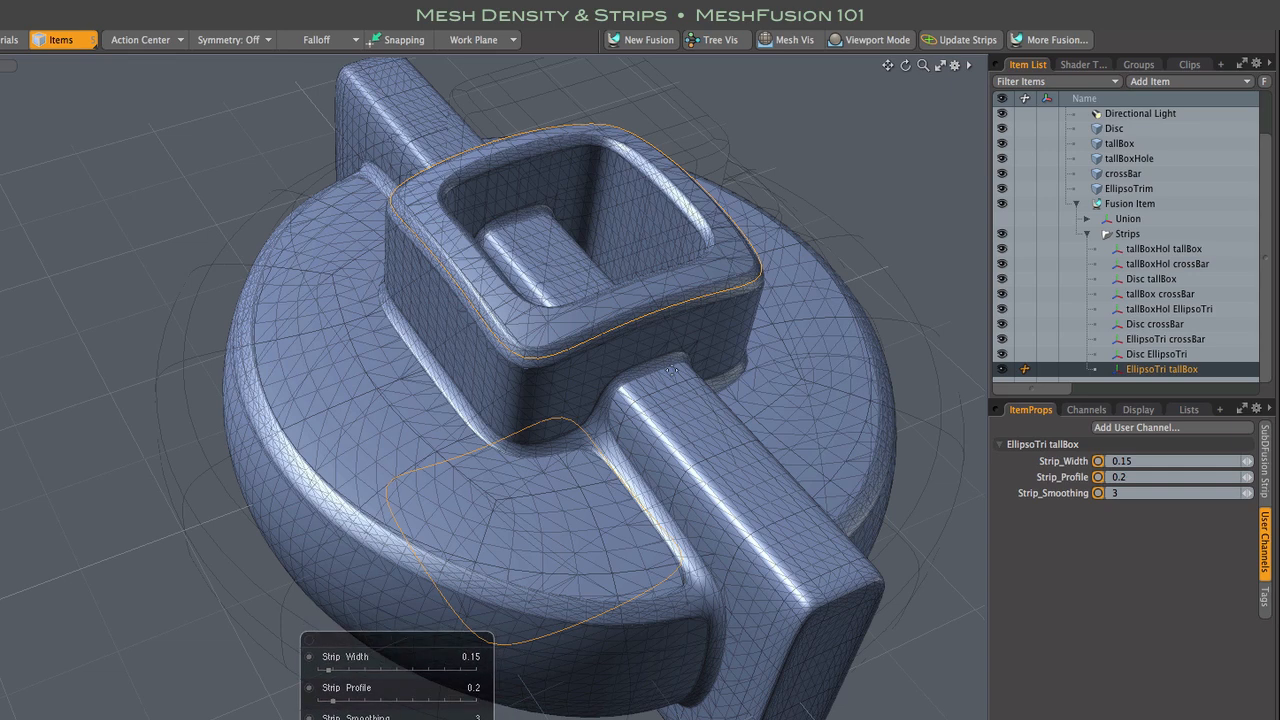
left_click(901, 174)
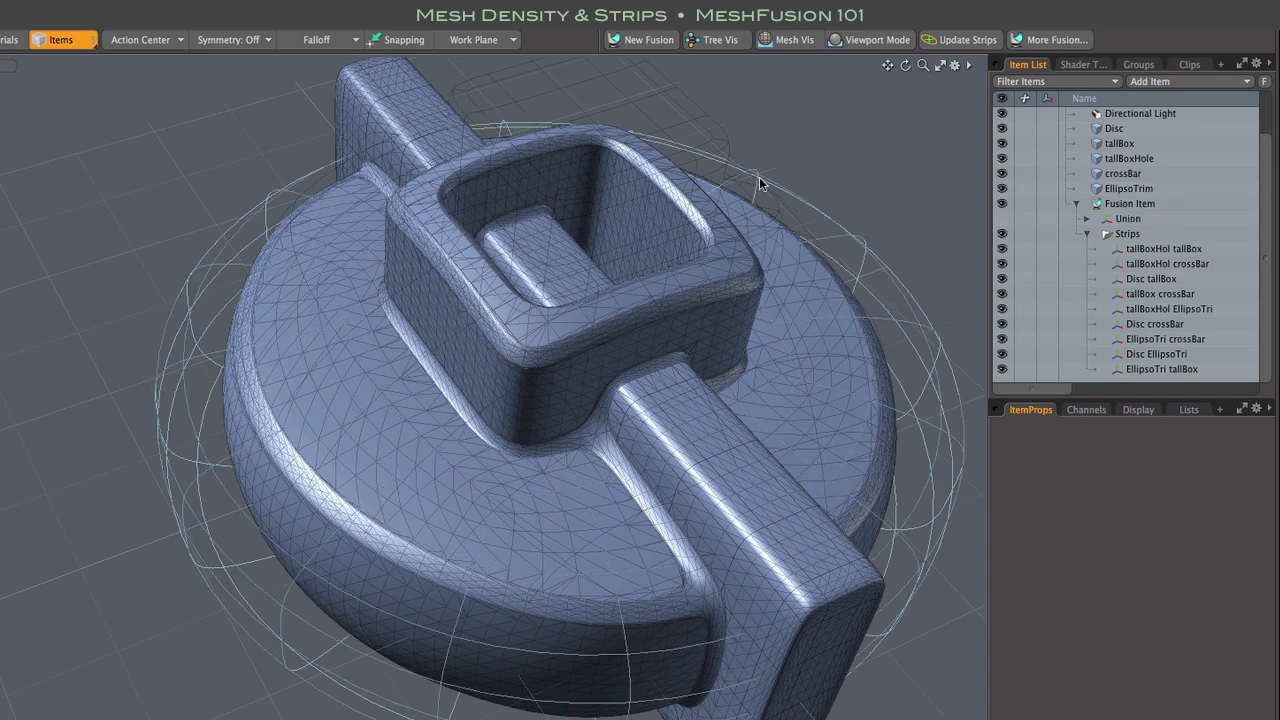
Step: Reselect the EllipsoTrim mesh and adjust its Fusion SubDivs in the user channels
left_click(395, 540)
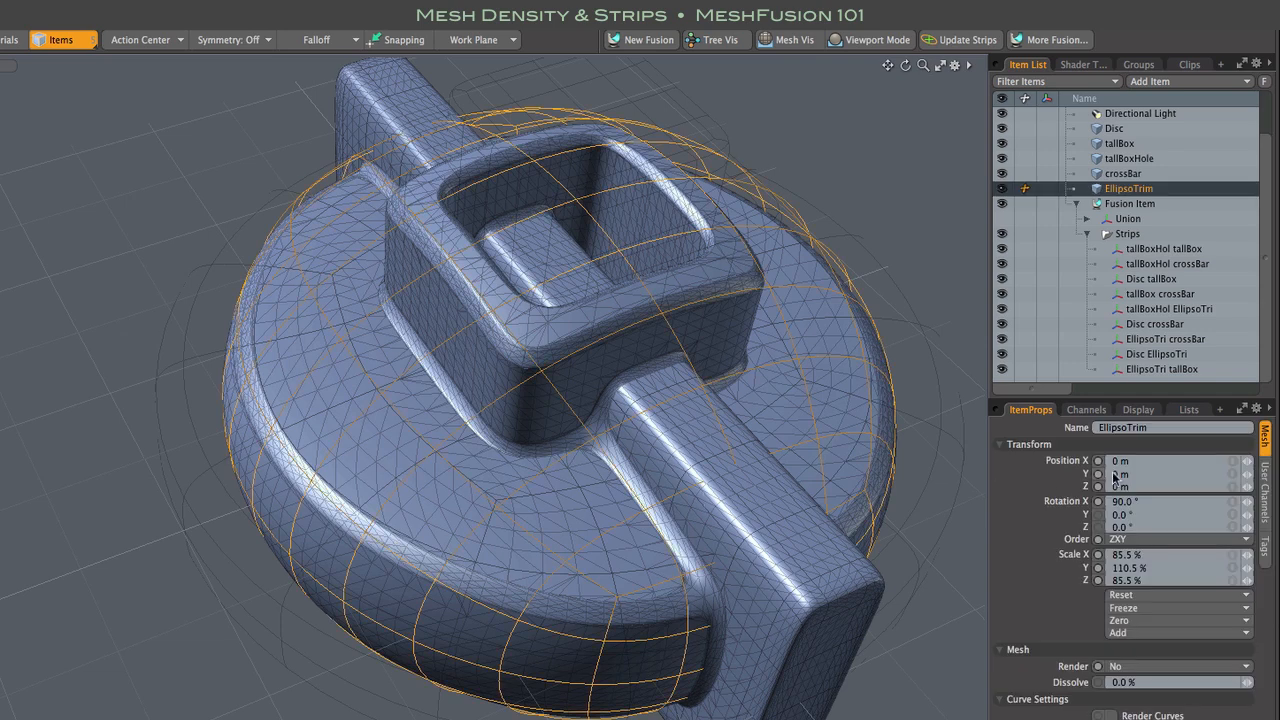
left_click(1266, 510)
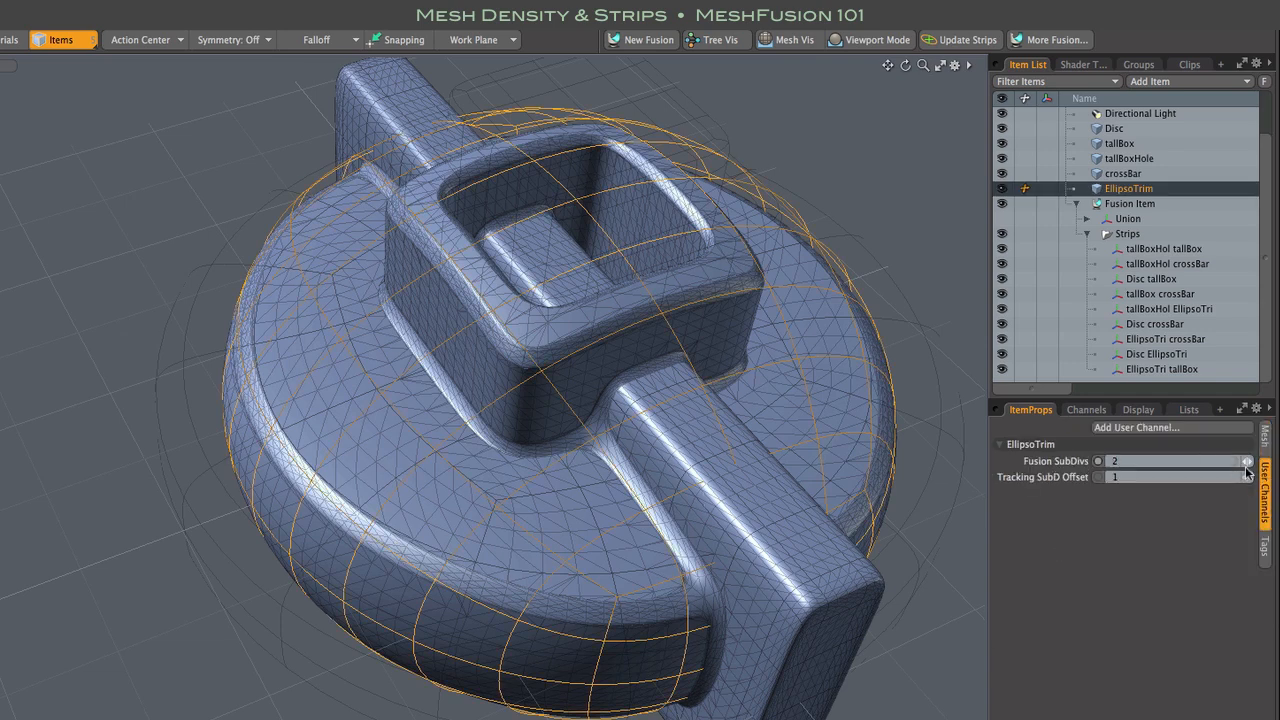
left_click(1249, 461)
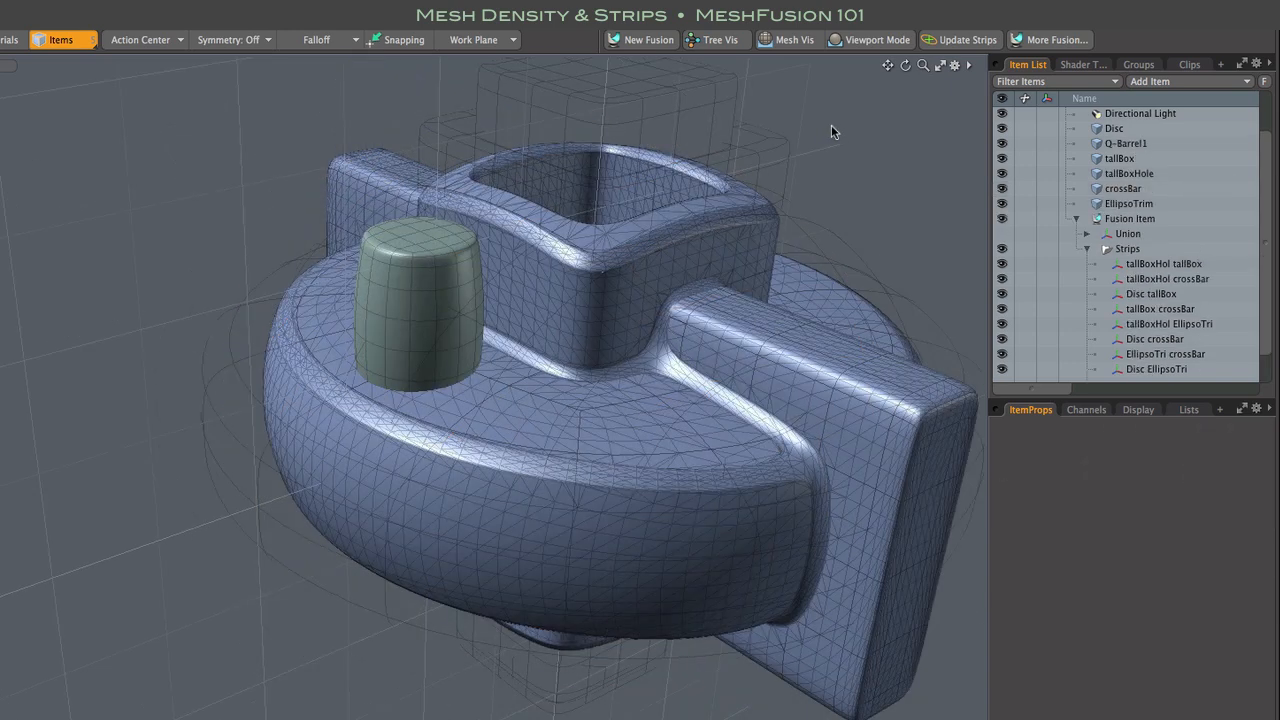
Step: Add the Q-Barrel1 mesh to the fusion by dropping it on the Disc as a Union, and deselect it
mouse_move(831, 124)
left_mouse_down("alt")
mouse_move(863, 151)
mouse_move(843, 129)
left_mouse_up("alt")
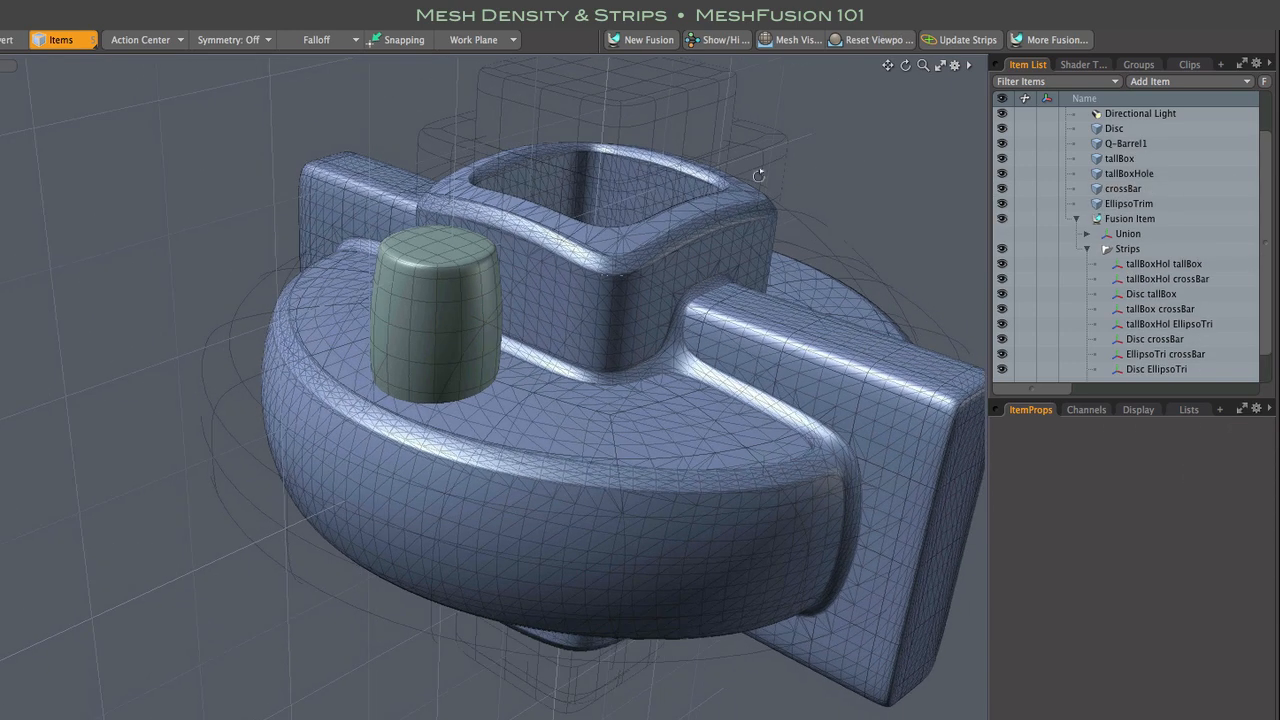
left_click(399, 264)
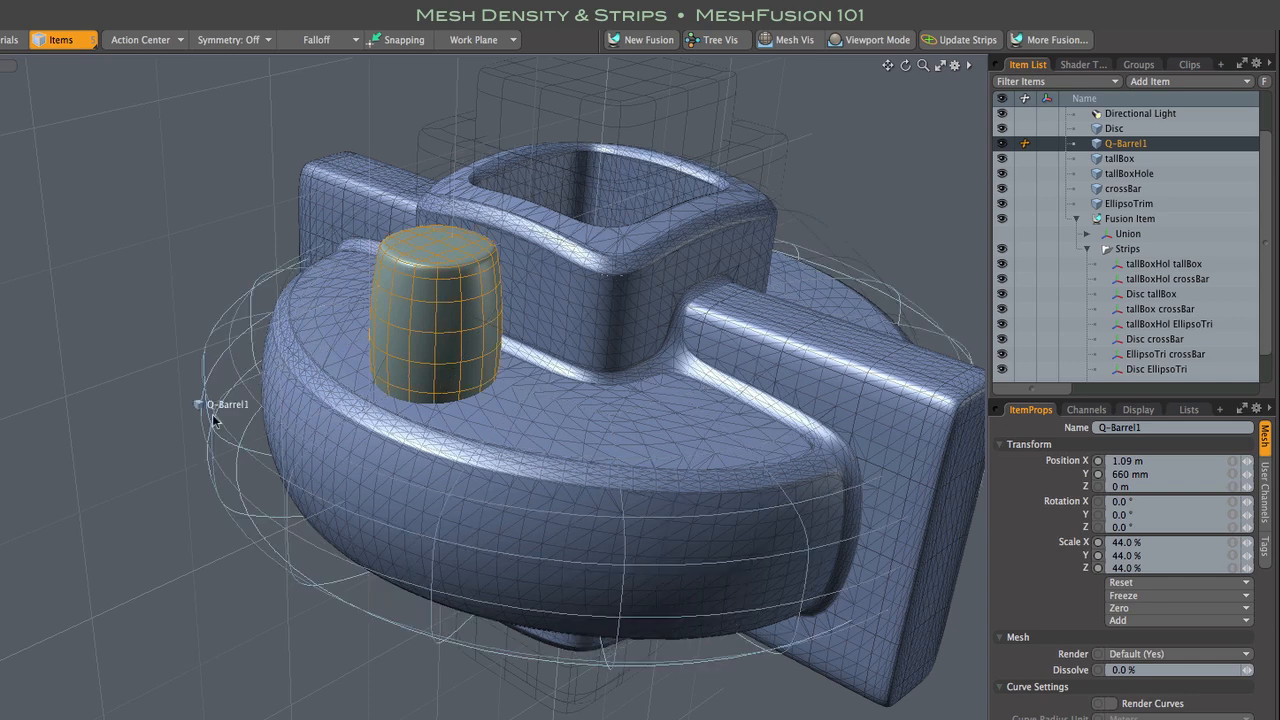
right_click(216, 460)
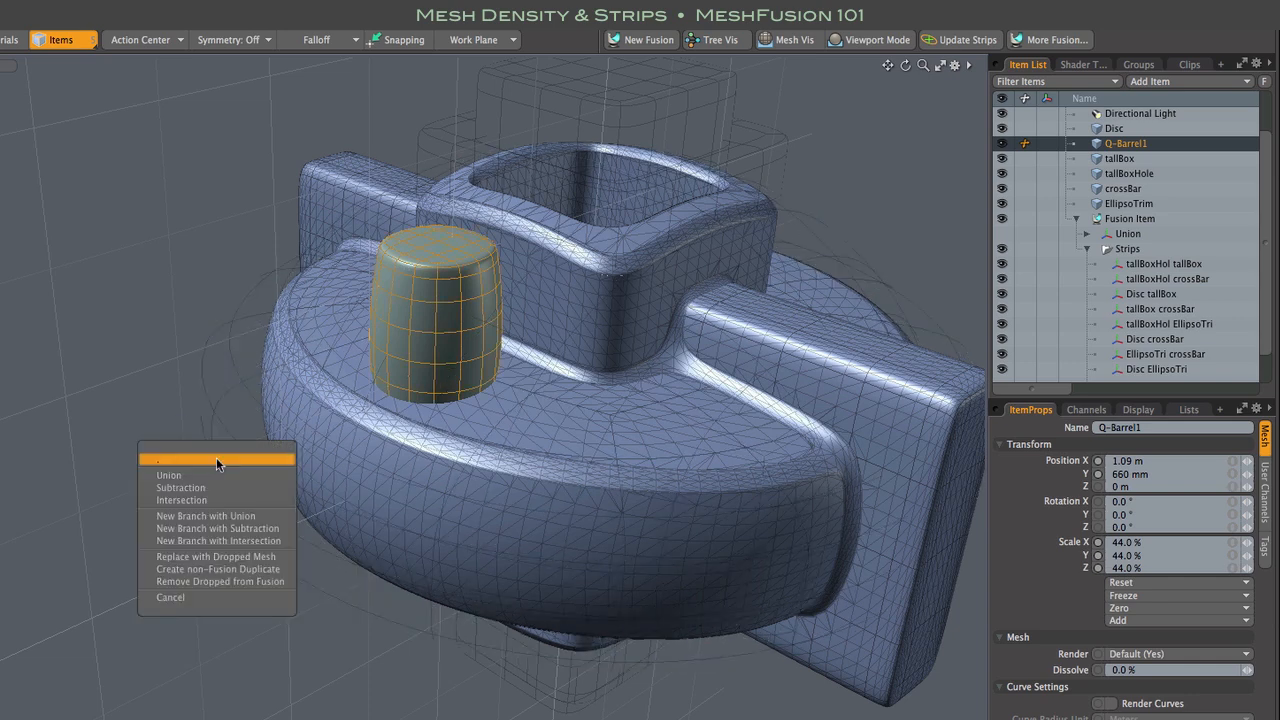
left_click(187, 476)
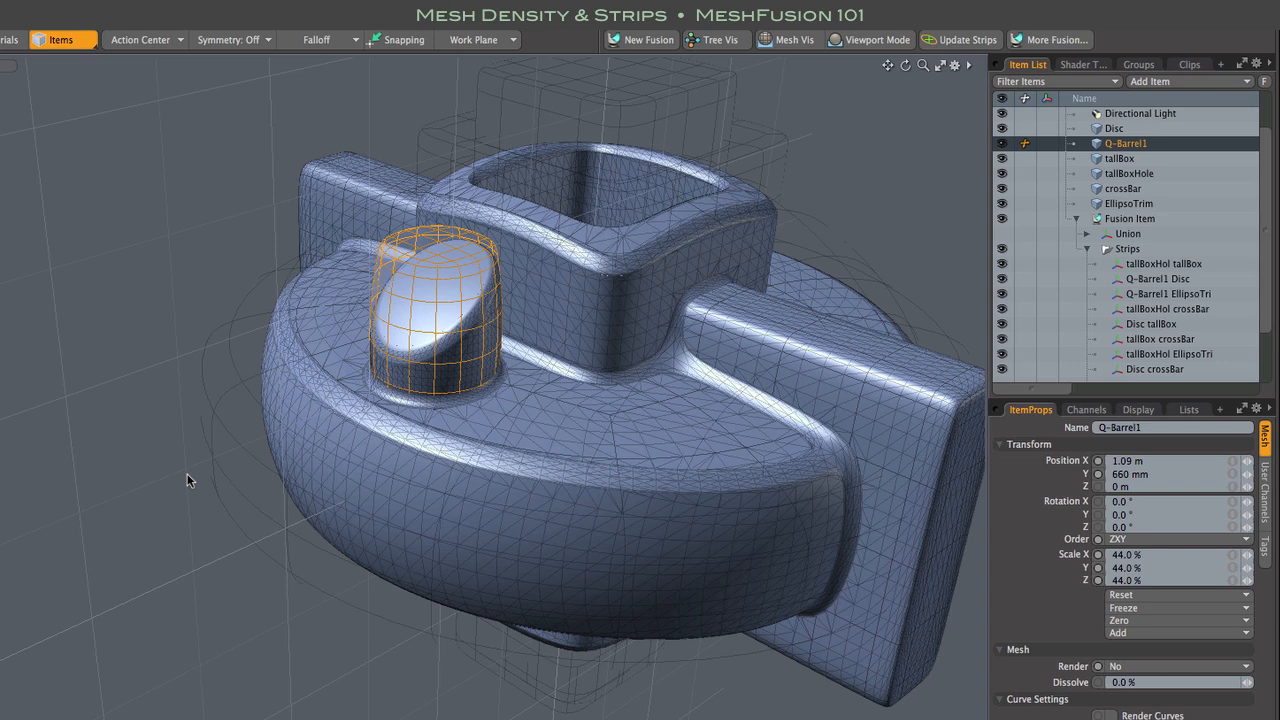
left_click(89, 321)
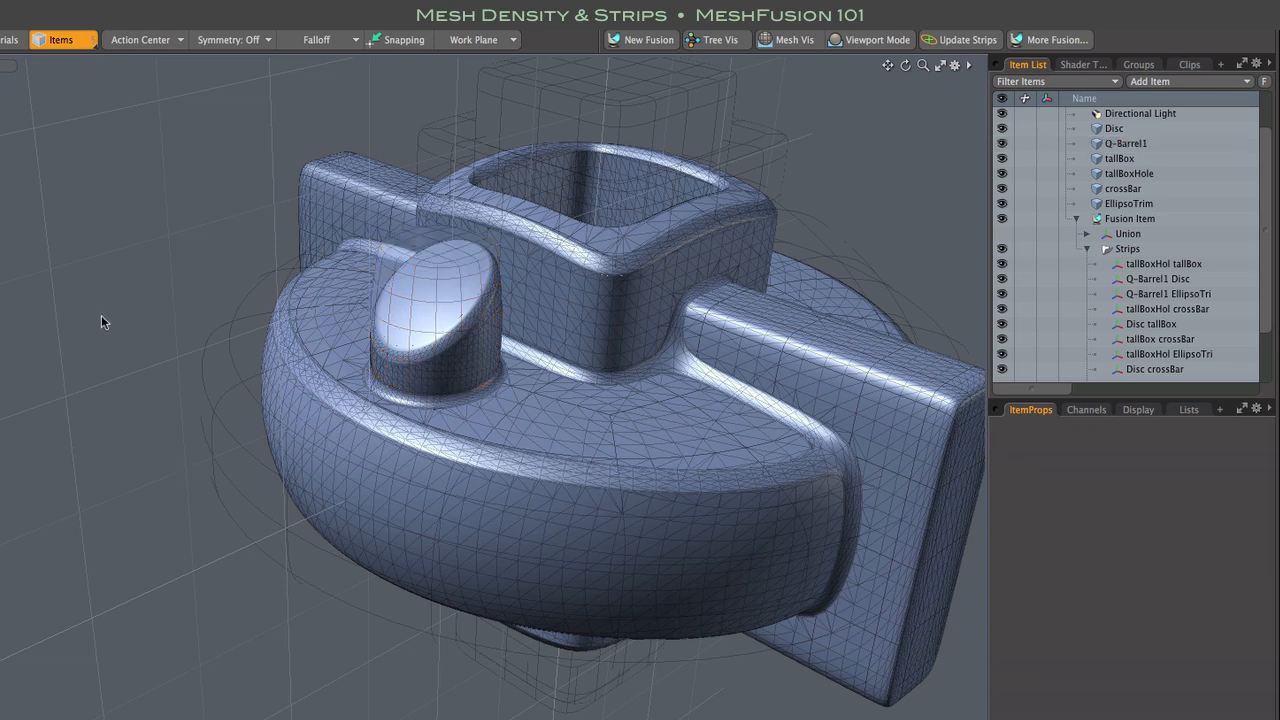
Step: Select the Q-Barrel1 mesh and set its Fusion SubDivs to 1 in the user channels
left_click_drag(165, 323, 317, 286, "alt+shift")
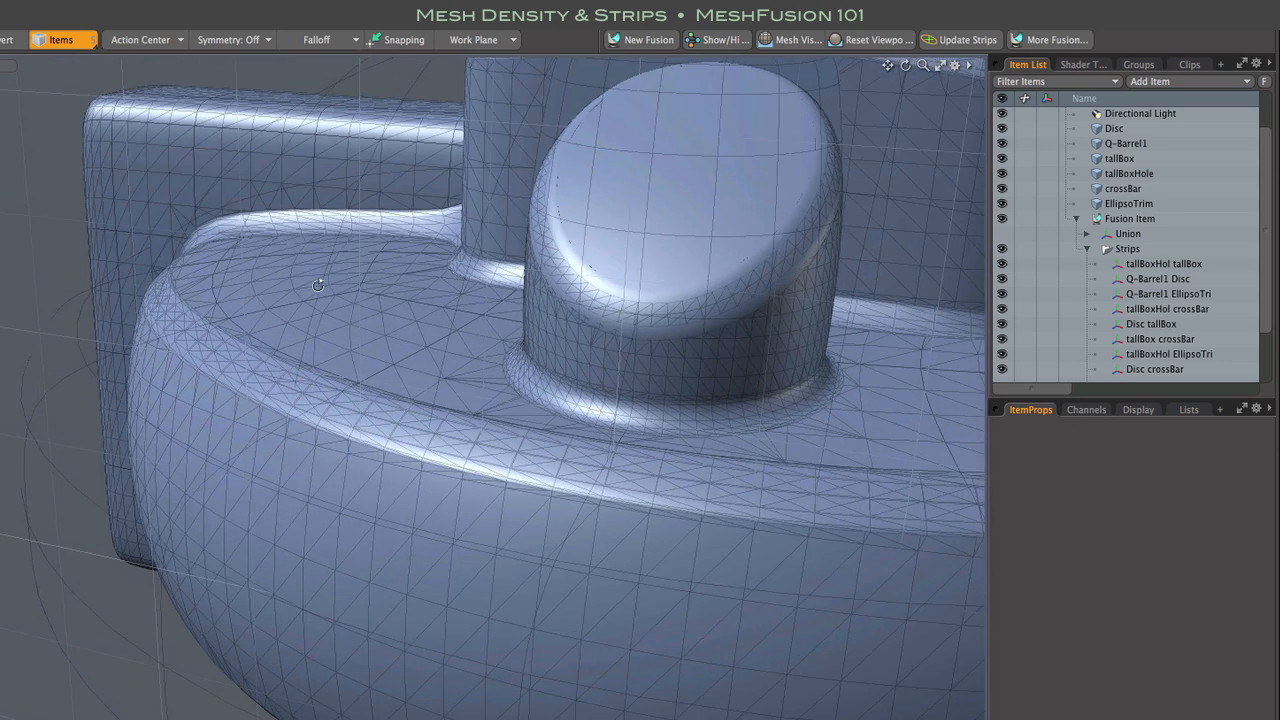
left_click(653, 209)
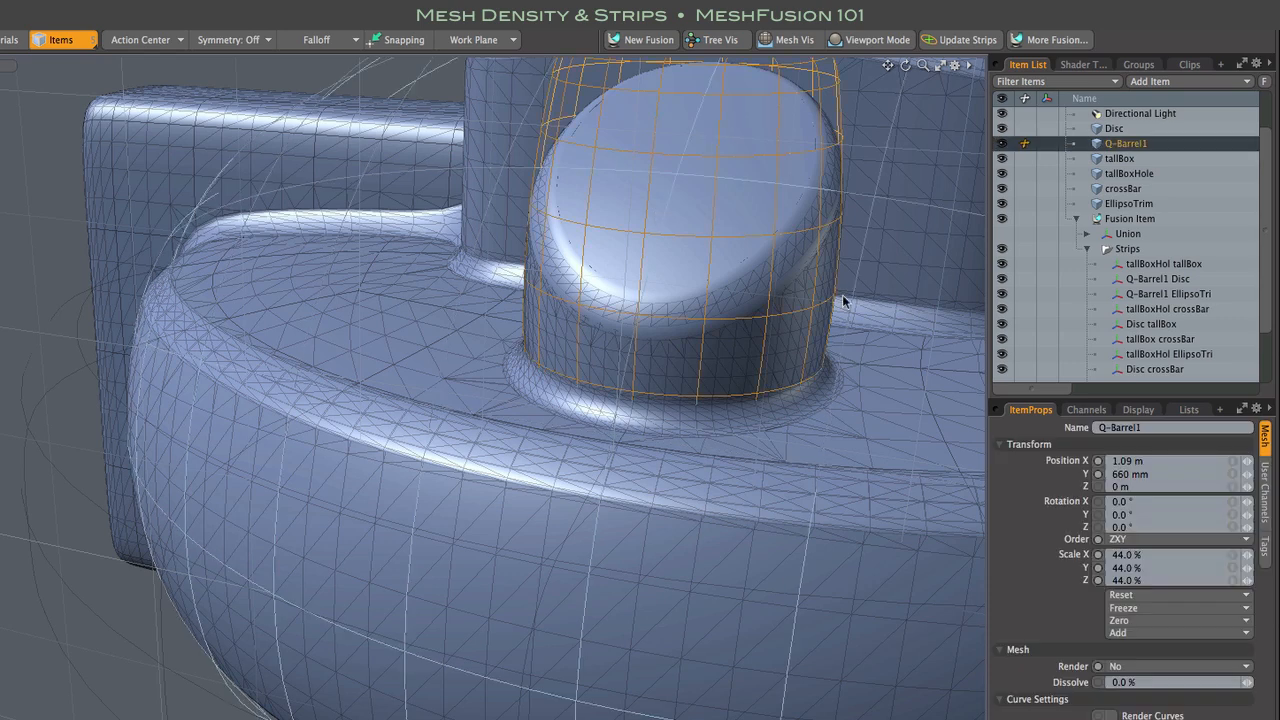
left_click(1262, 510)
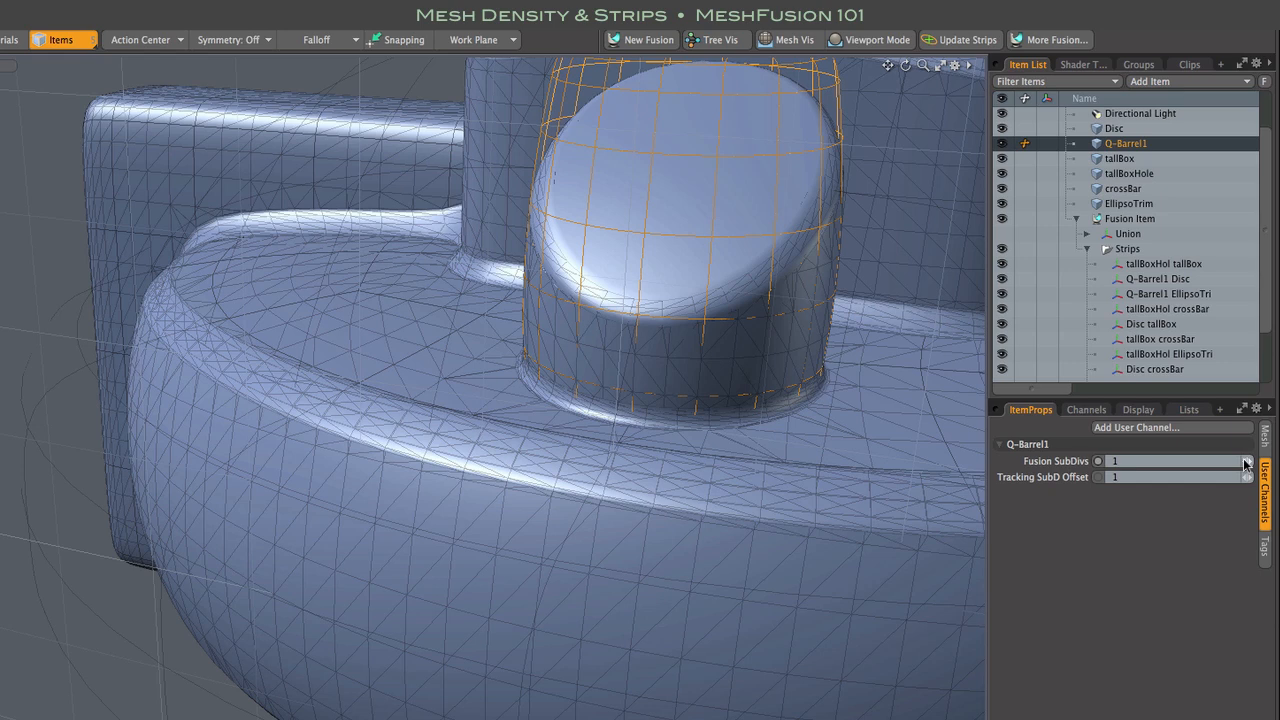
Step: Examine the barrel's mesh density, slanted trim and strip at the Disc from the side and at an angle
left_click_drag(804, 442, 783, 442, "alt")
left_click_drag(482, 146, 297, 100, "alt")
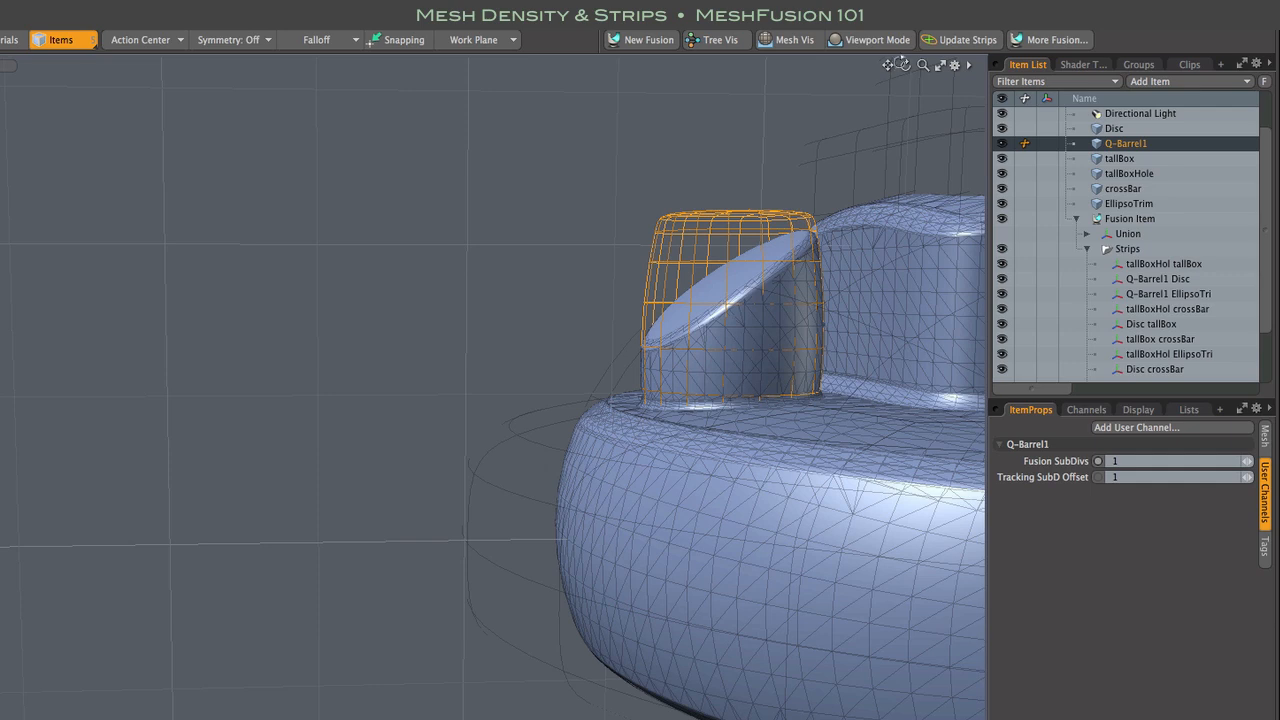
left_click_drag(887, 65, 605, 171)
scroll(555, 371, "up", 4)
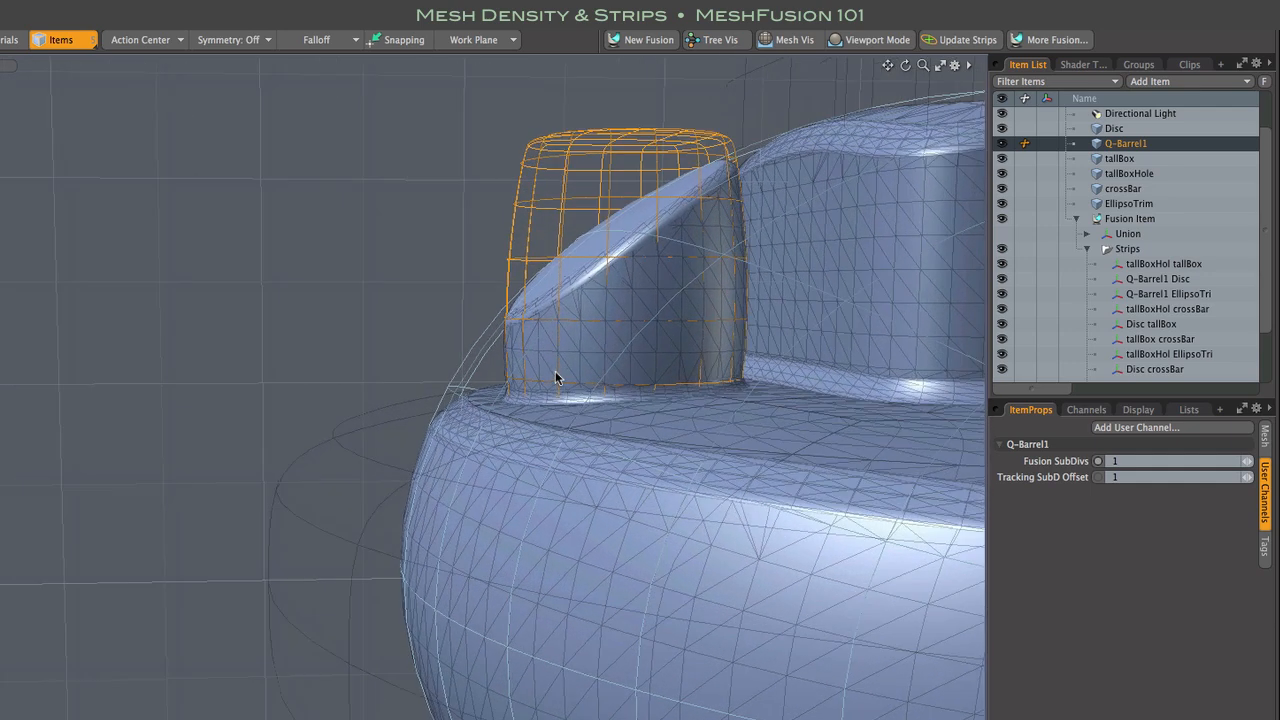
left_click_drag(362, 181, 871, 240, "alt+shift")
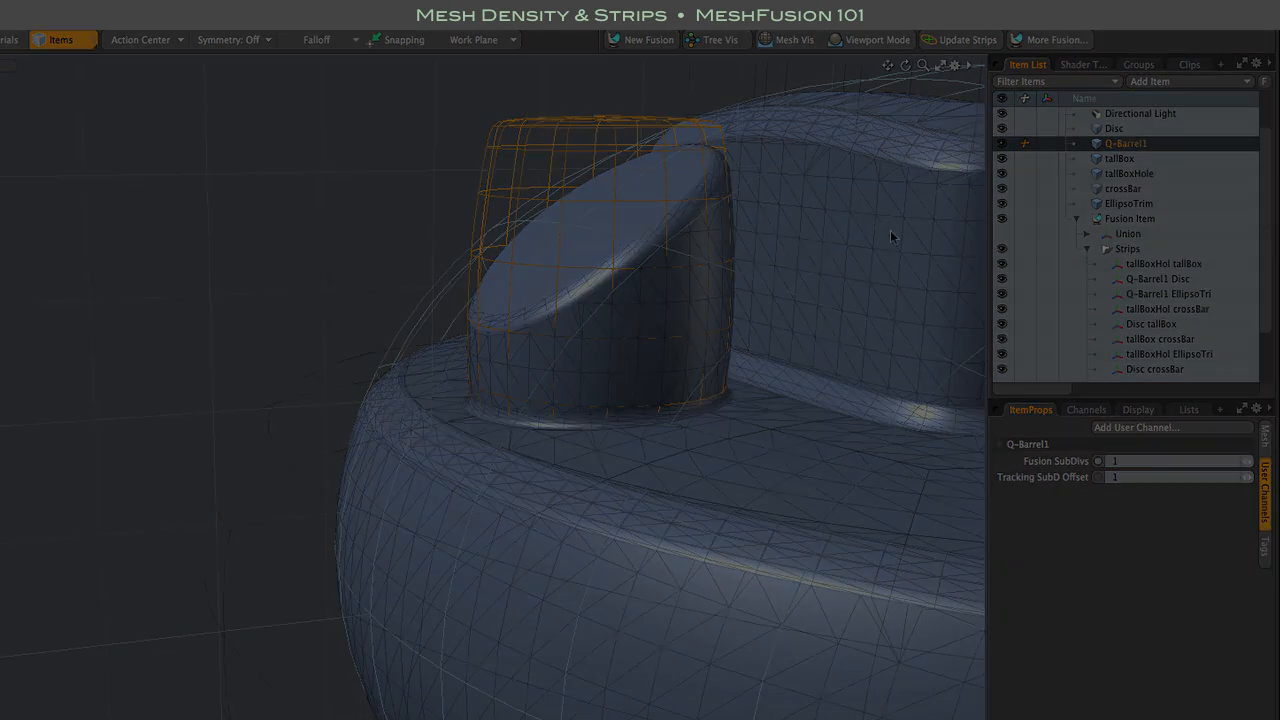